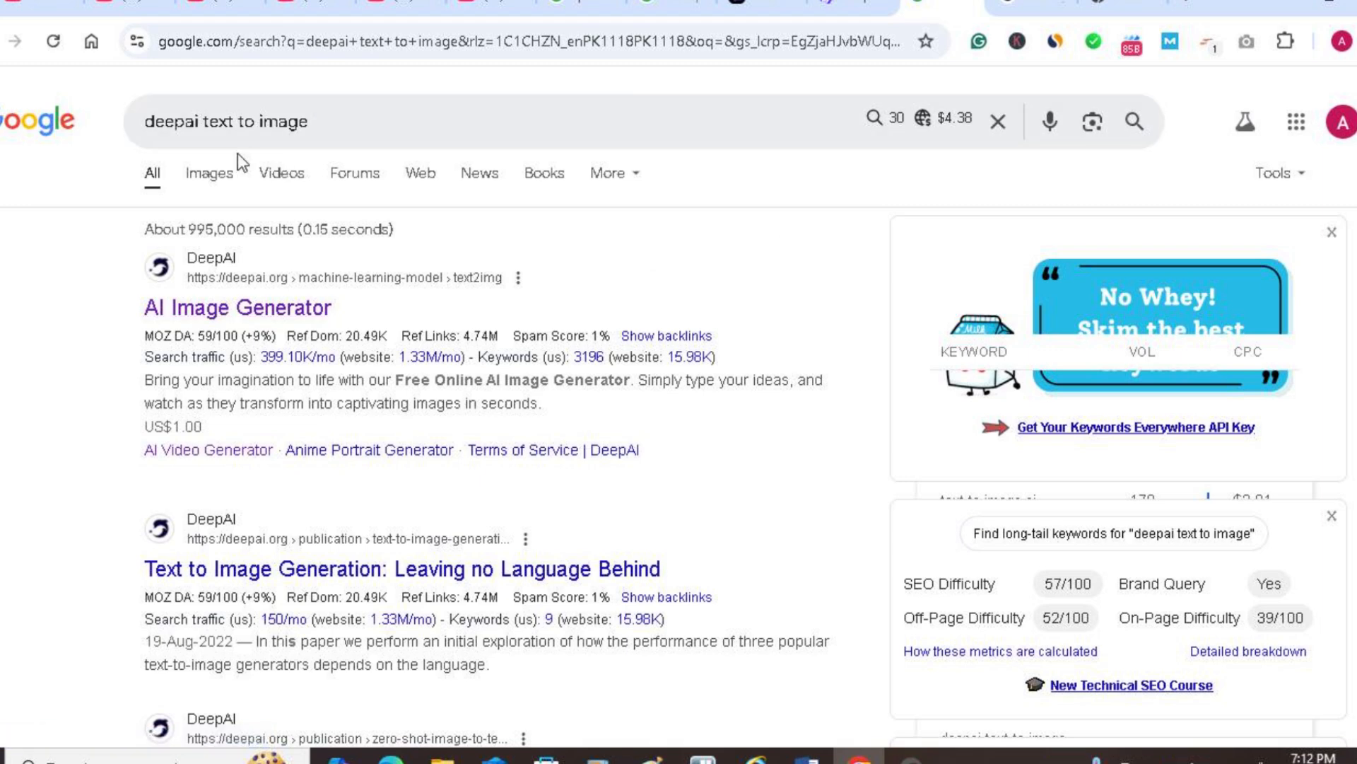
Step: Switch from the search results to DeepAI's AI Image Generator page and bring up its prompt form
mouse_move(298, 361)
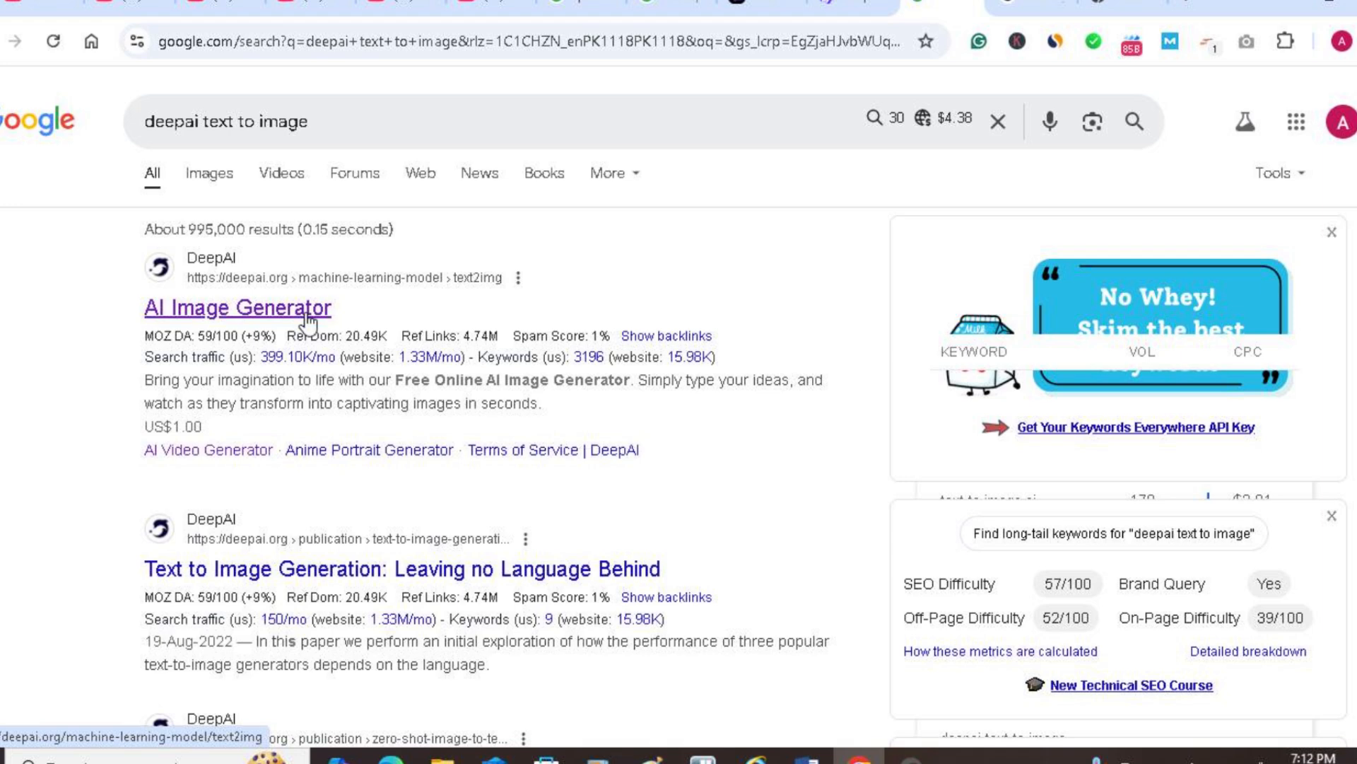
click(1030, 4)
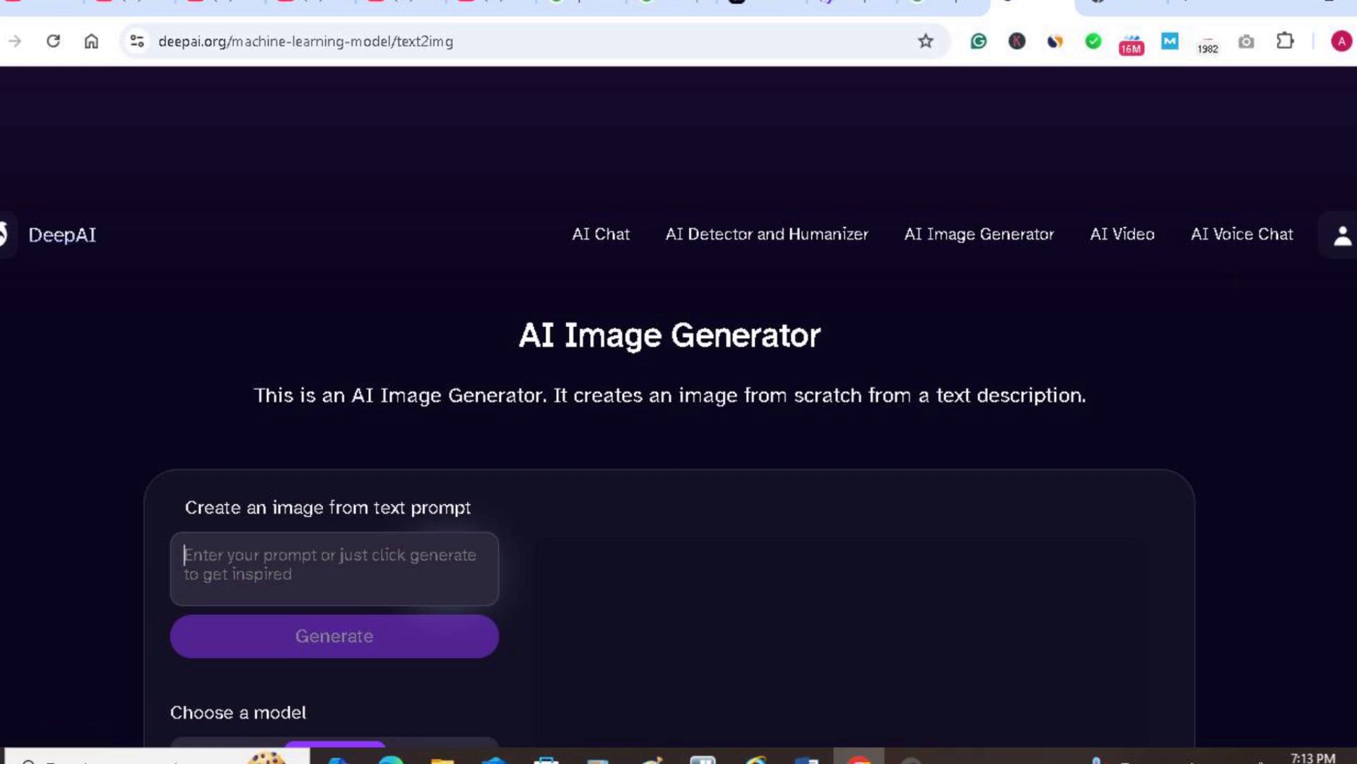
scroll(680, 425, down, 3)
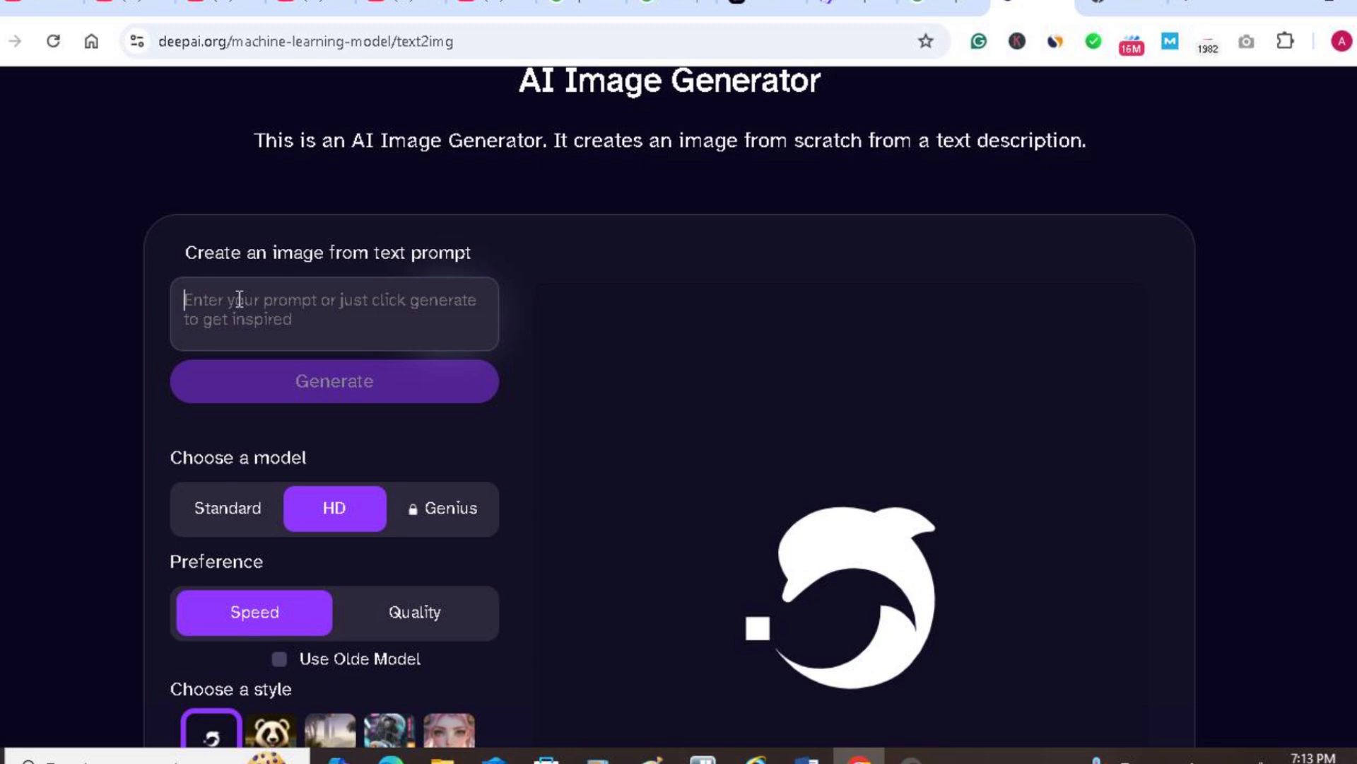
Step: Generate an image from the prompt "please make a picture of a man sitting on a bench beside a river where people are jogging"
text(please m)
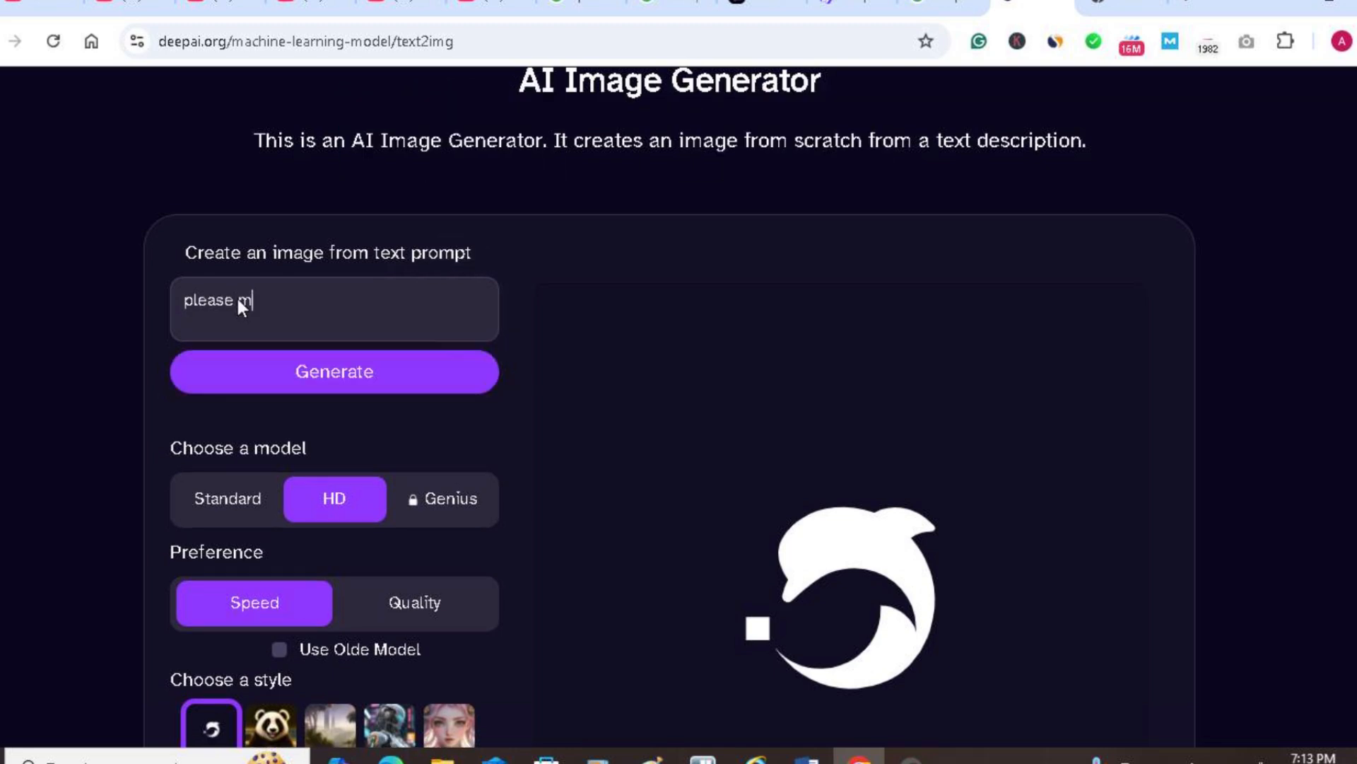
text(ake a picture of a man s)
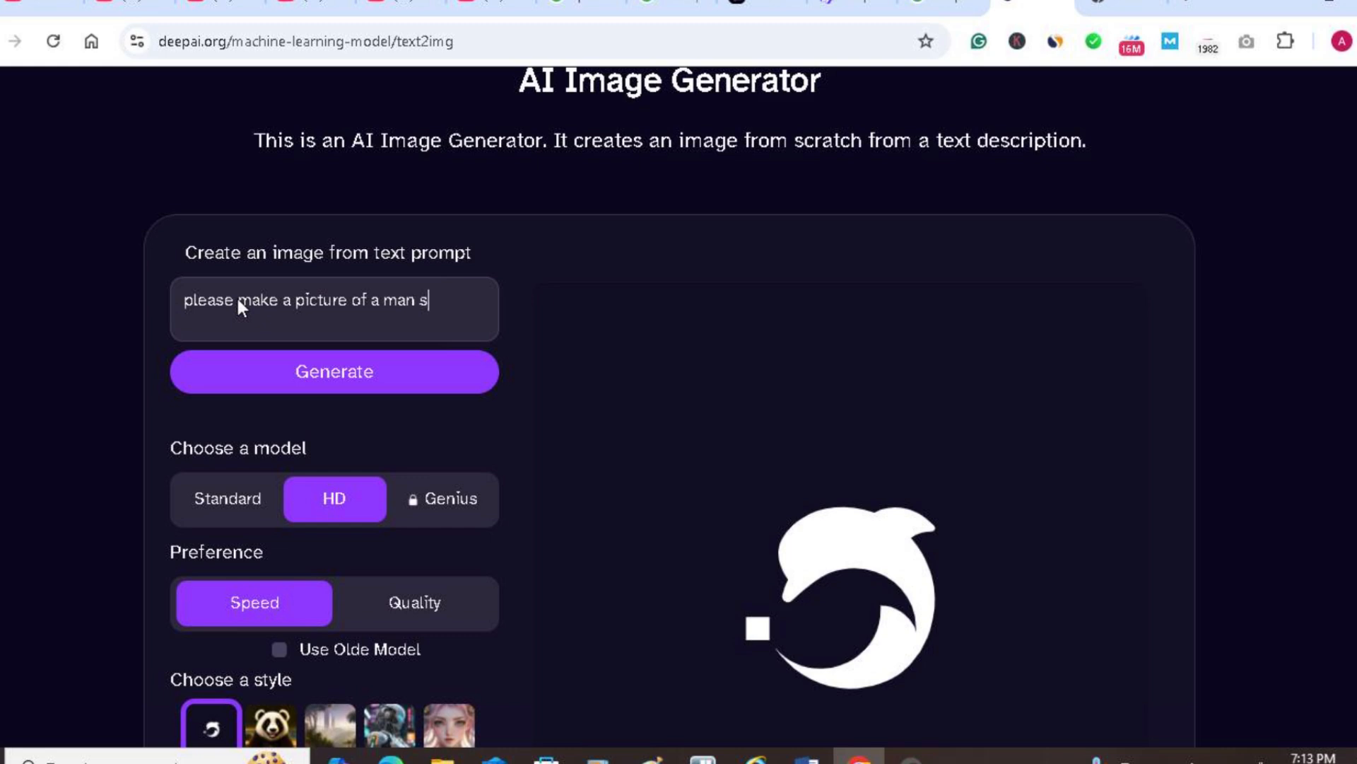
text(itting on a be)
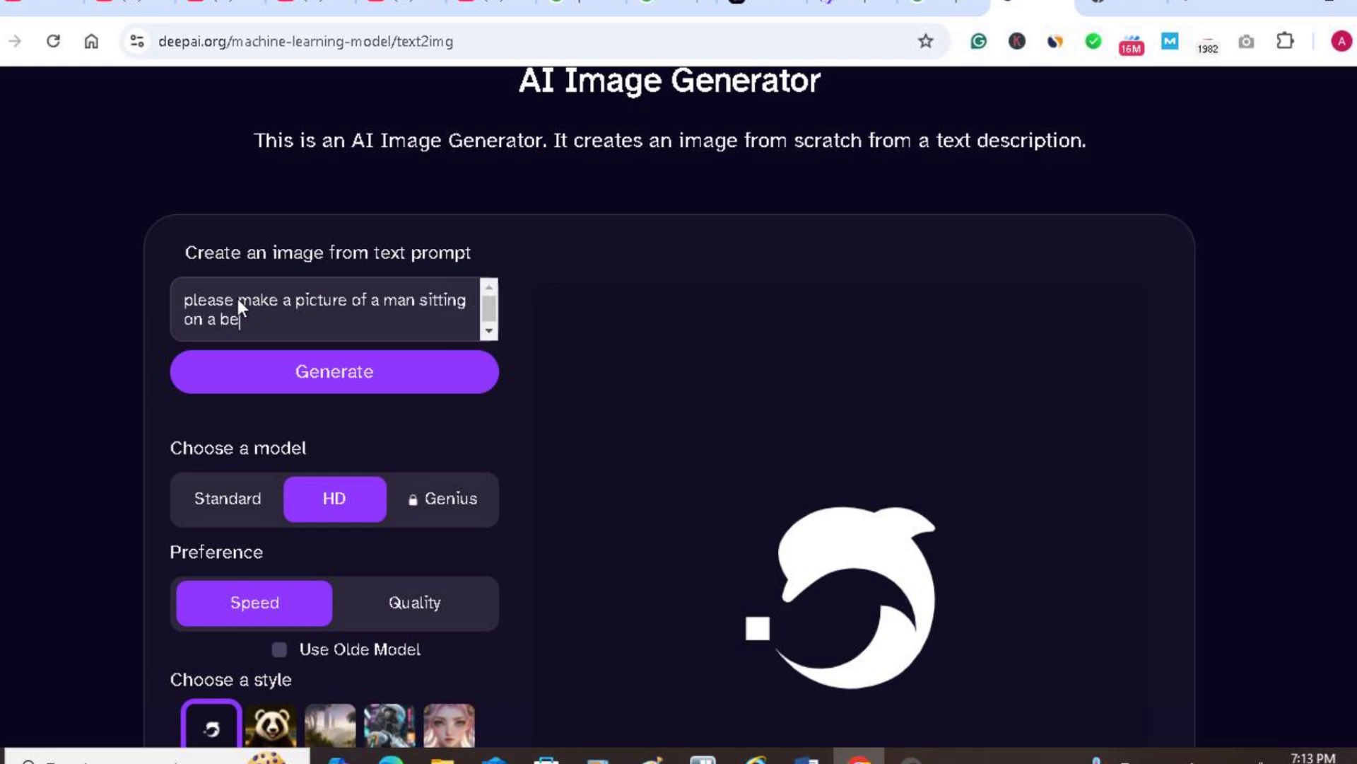
text(nch beside a river where p)
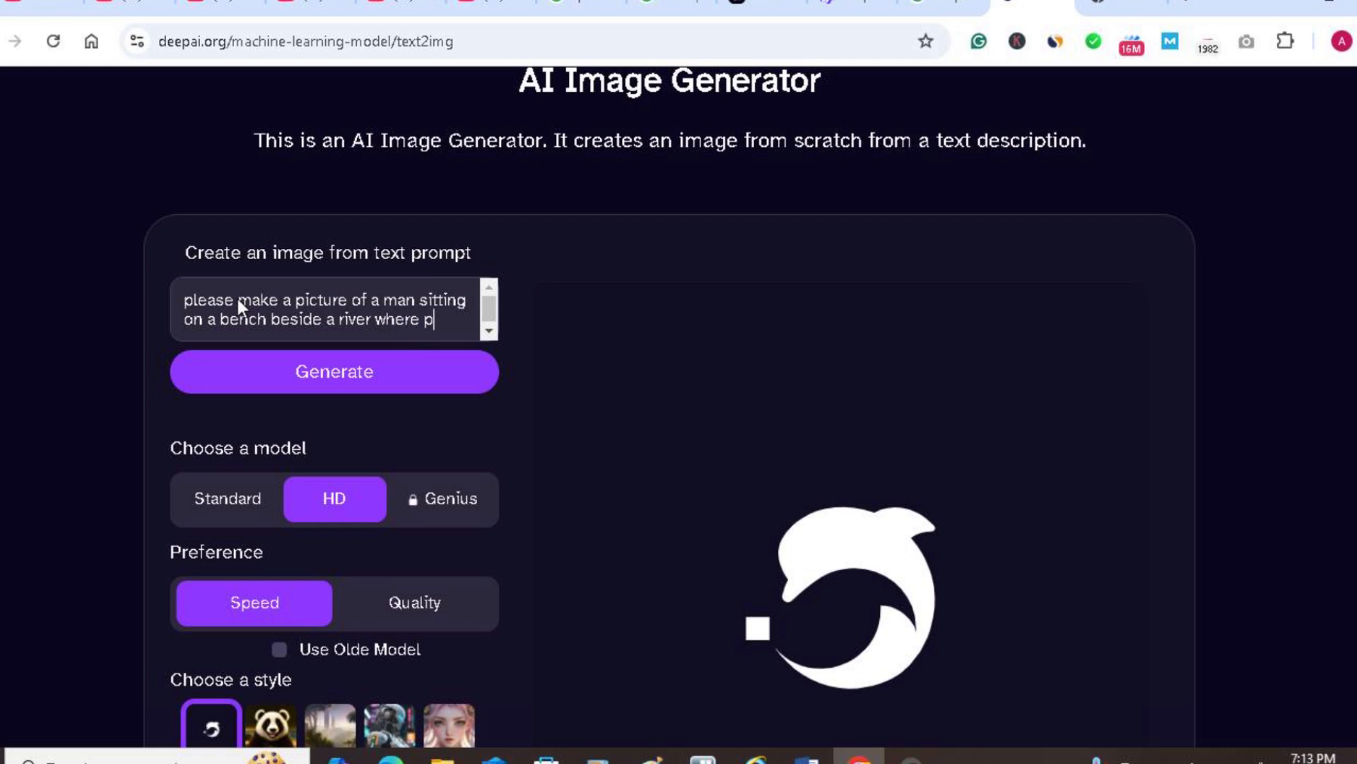
text(eople a)
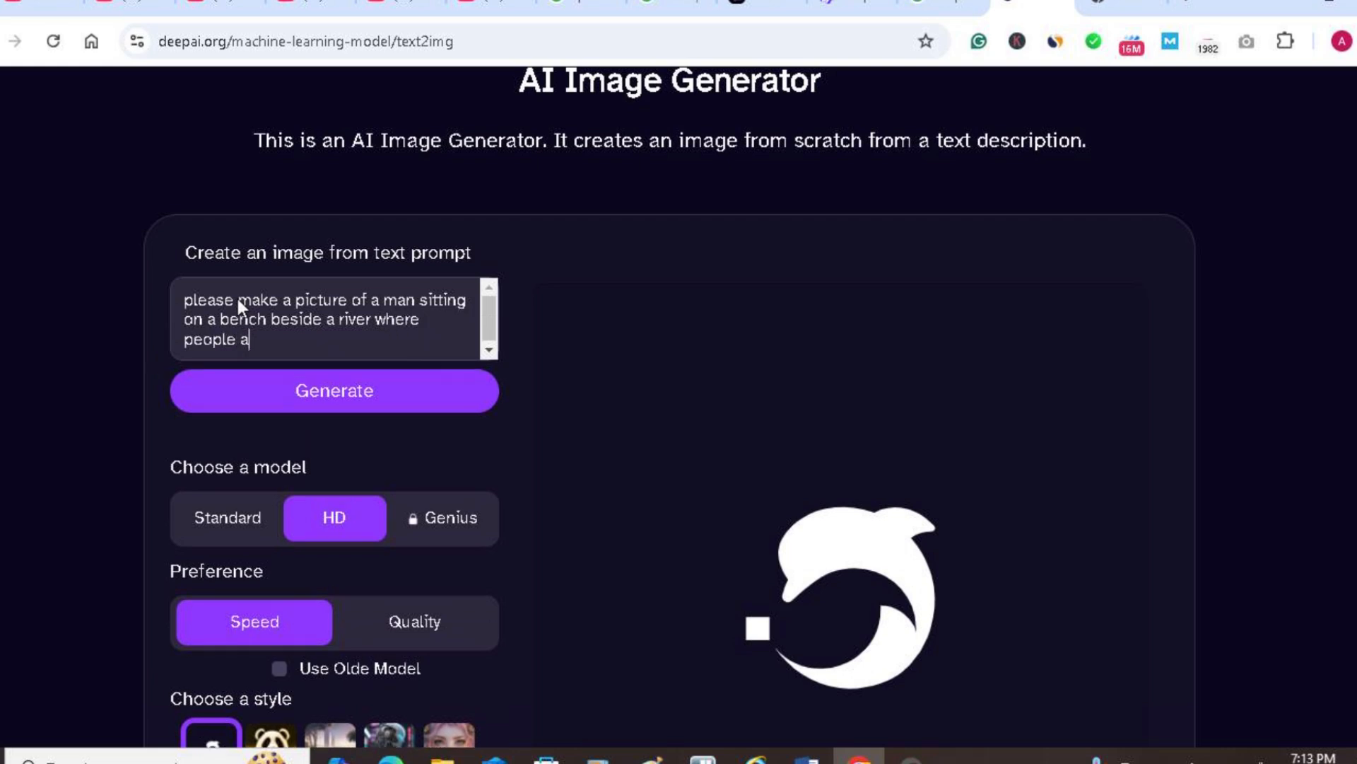
text(re jo)
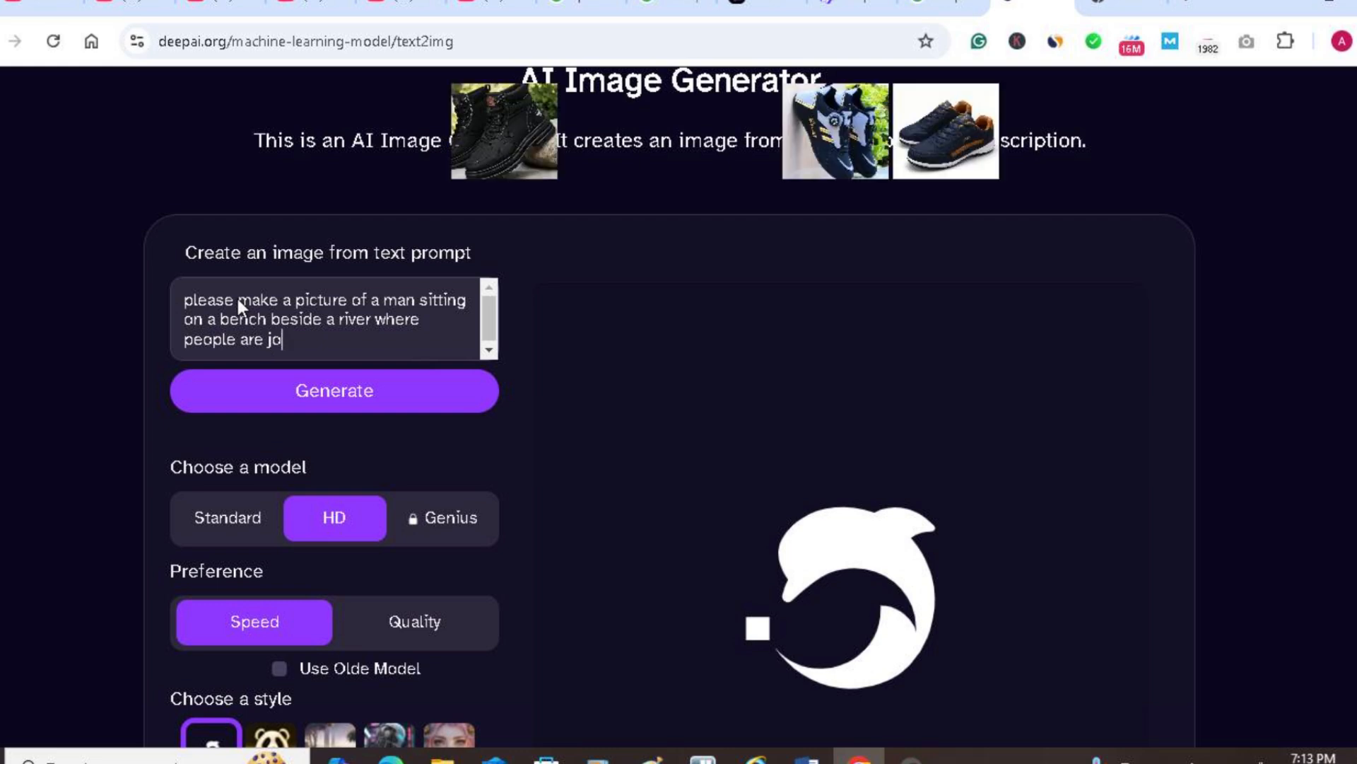
text(gging)
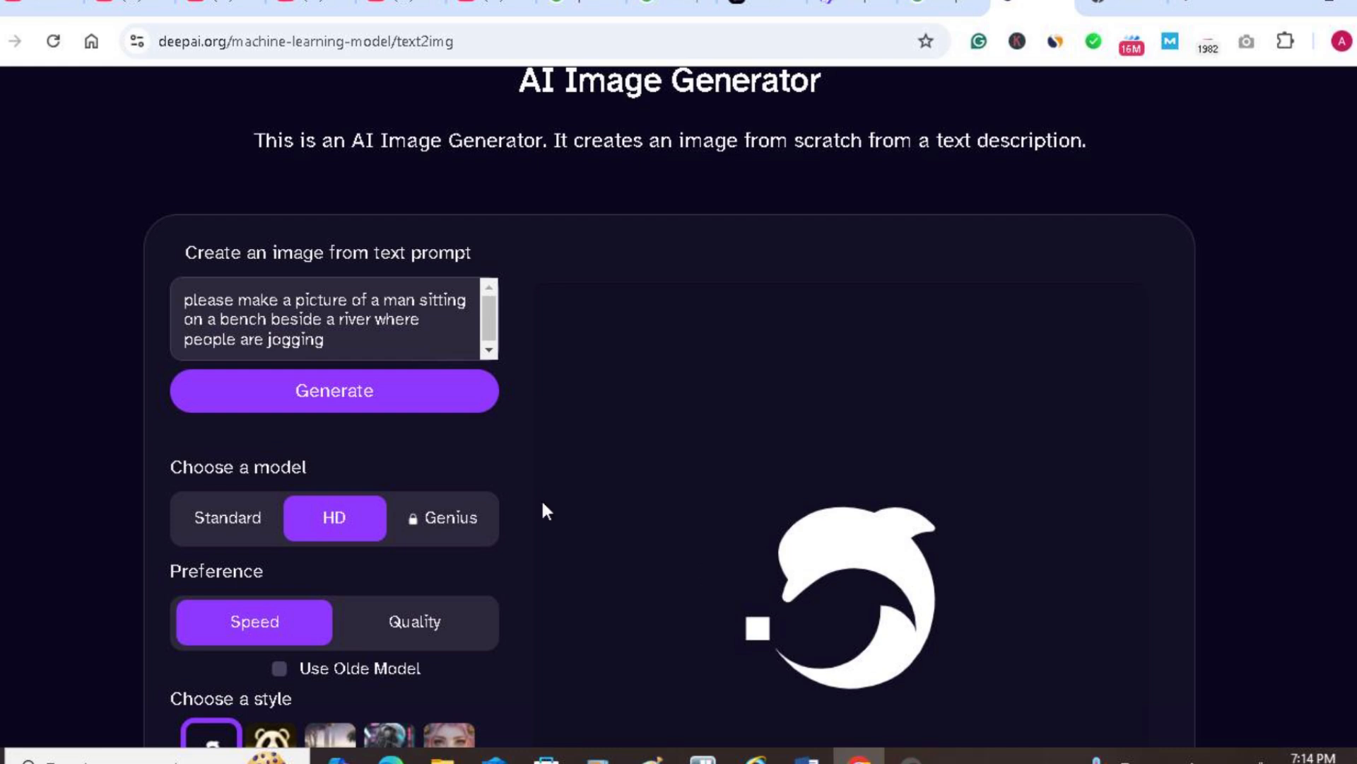
click(354, 387)
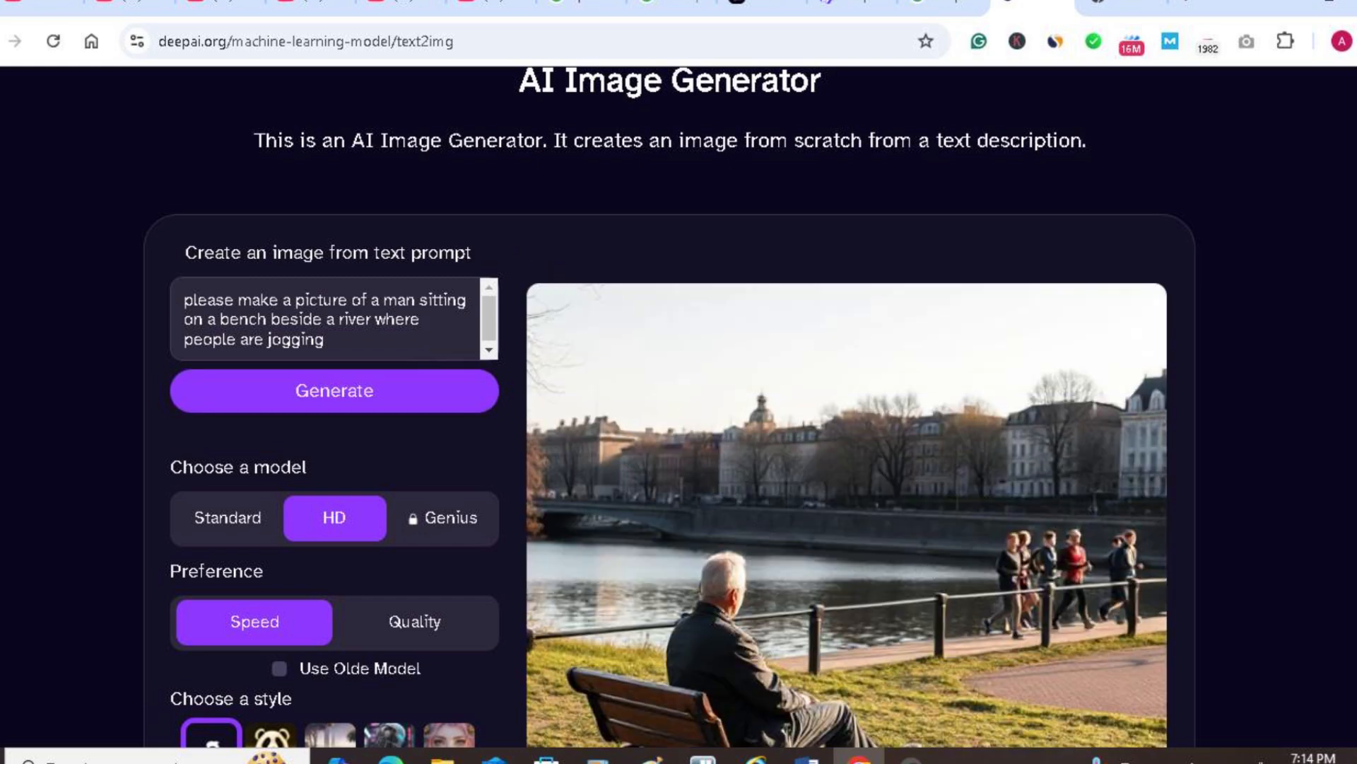
Step: Examine the generated riverside image and the list of image editing options available for it
scroll(1317, 404, down, 2)
scroll(1316, 404, down, 2)
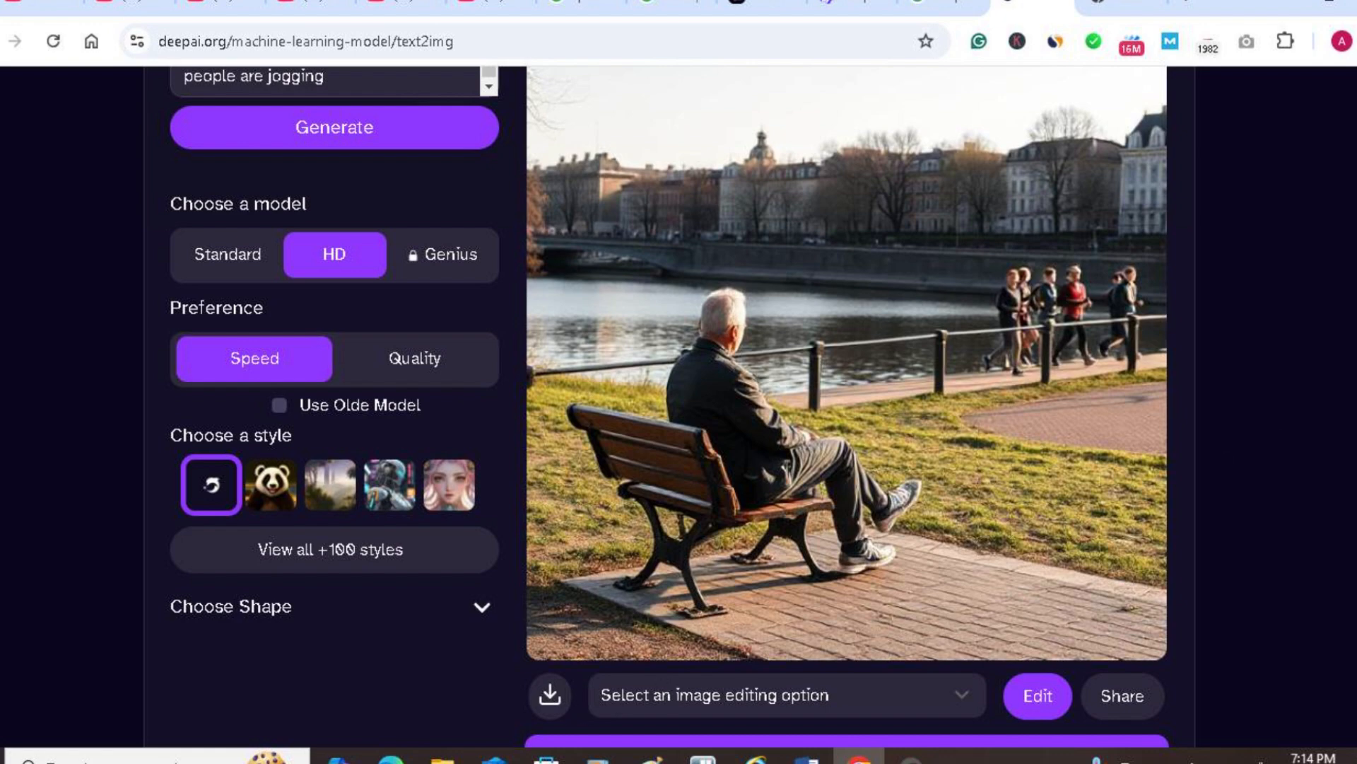
scroll(985, 541, down, 3)
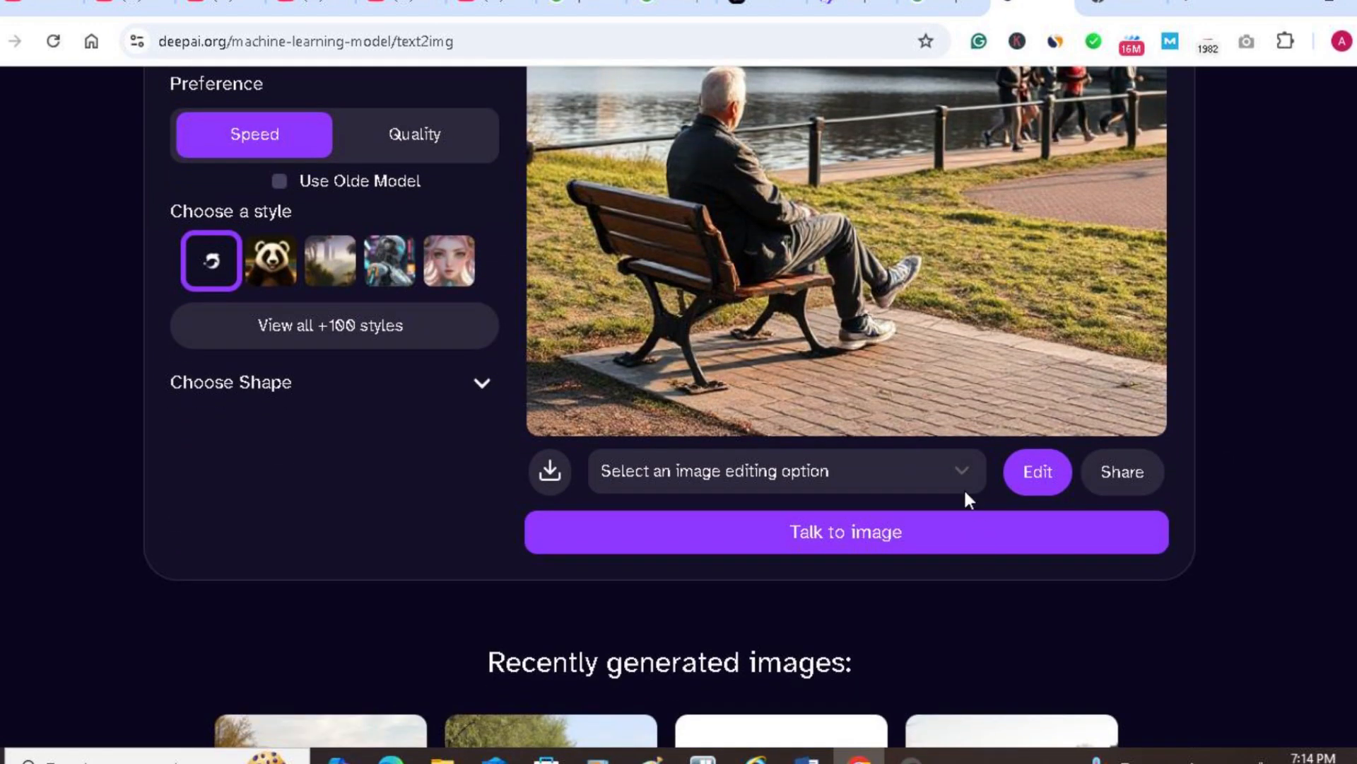
click(966, 474)
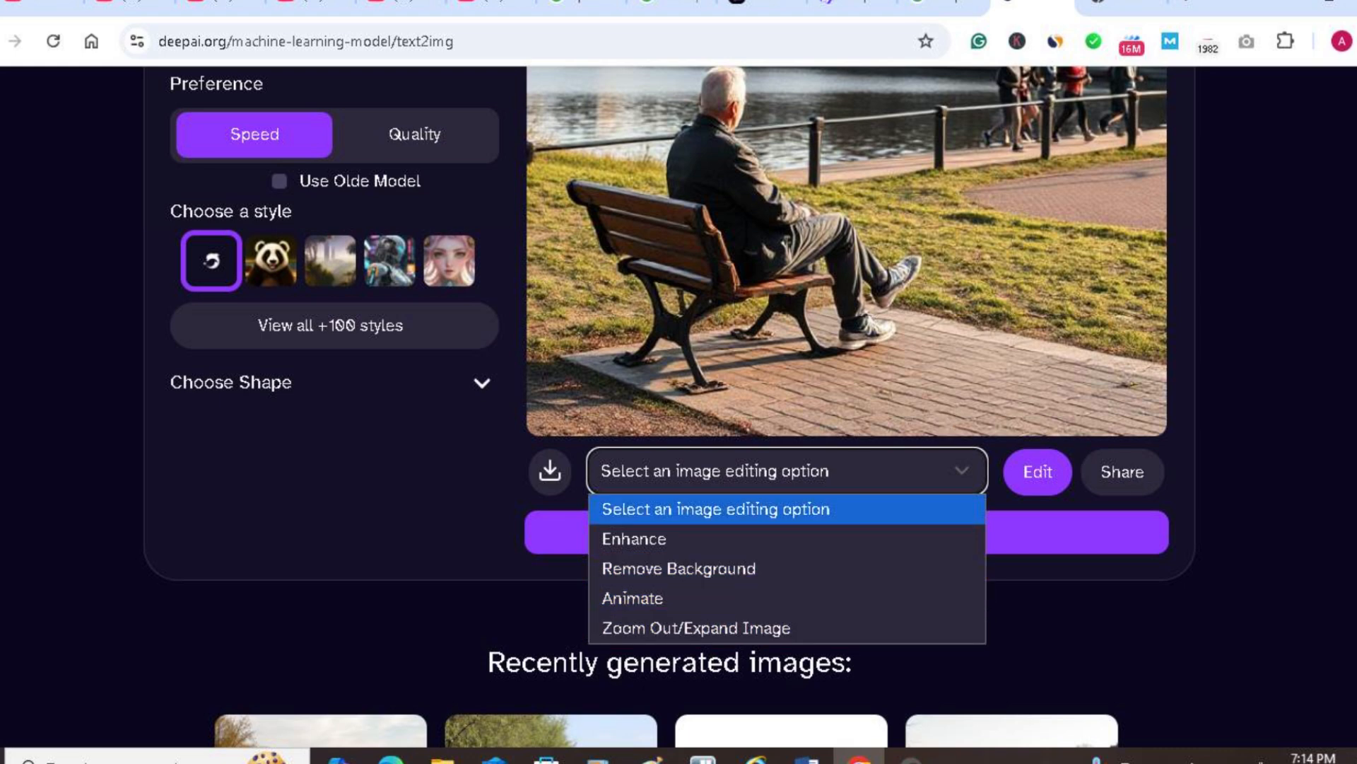
key(Escape)
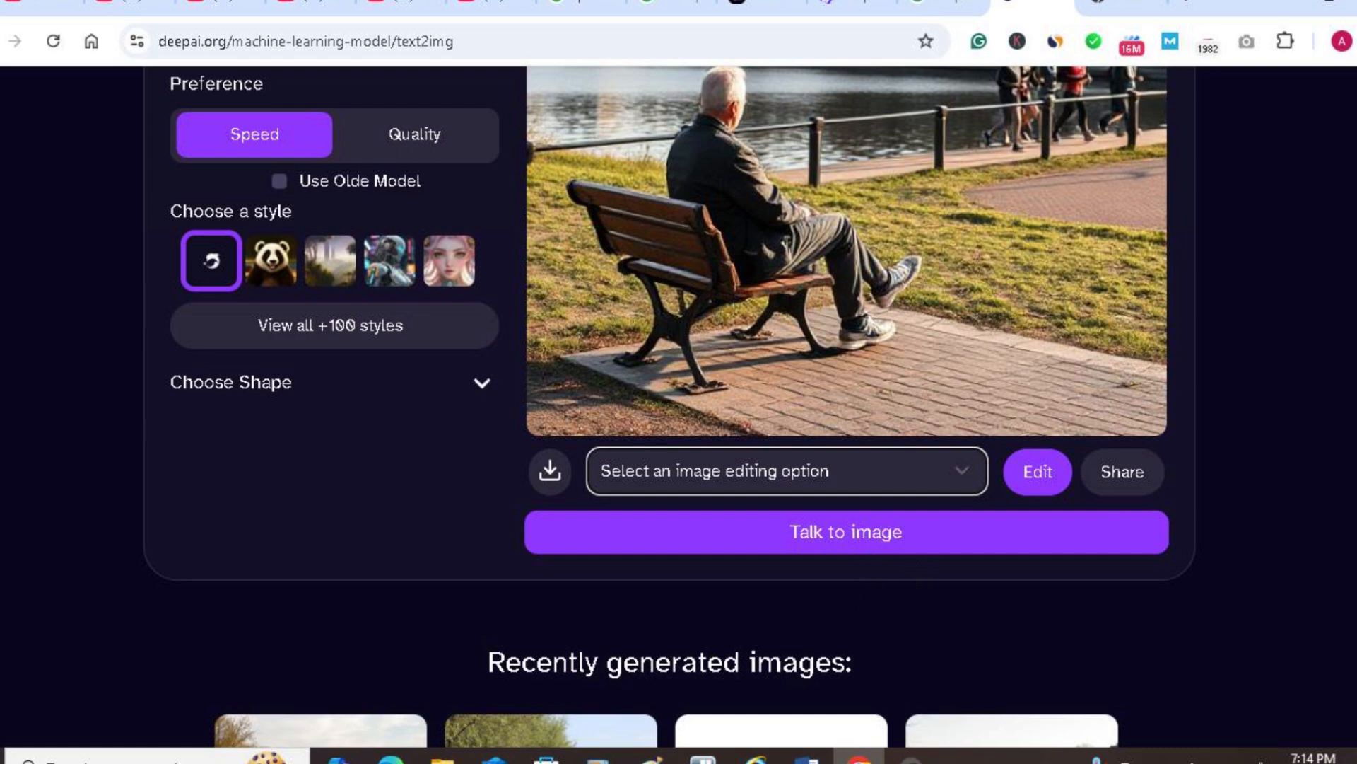
scroll(669, 395, up, 2)
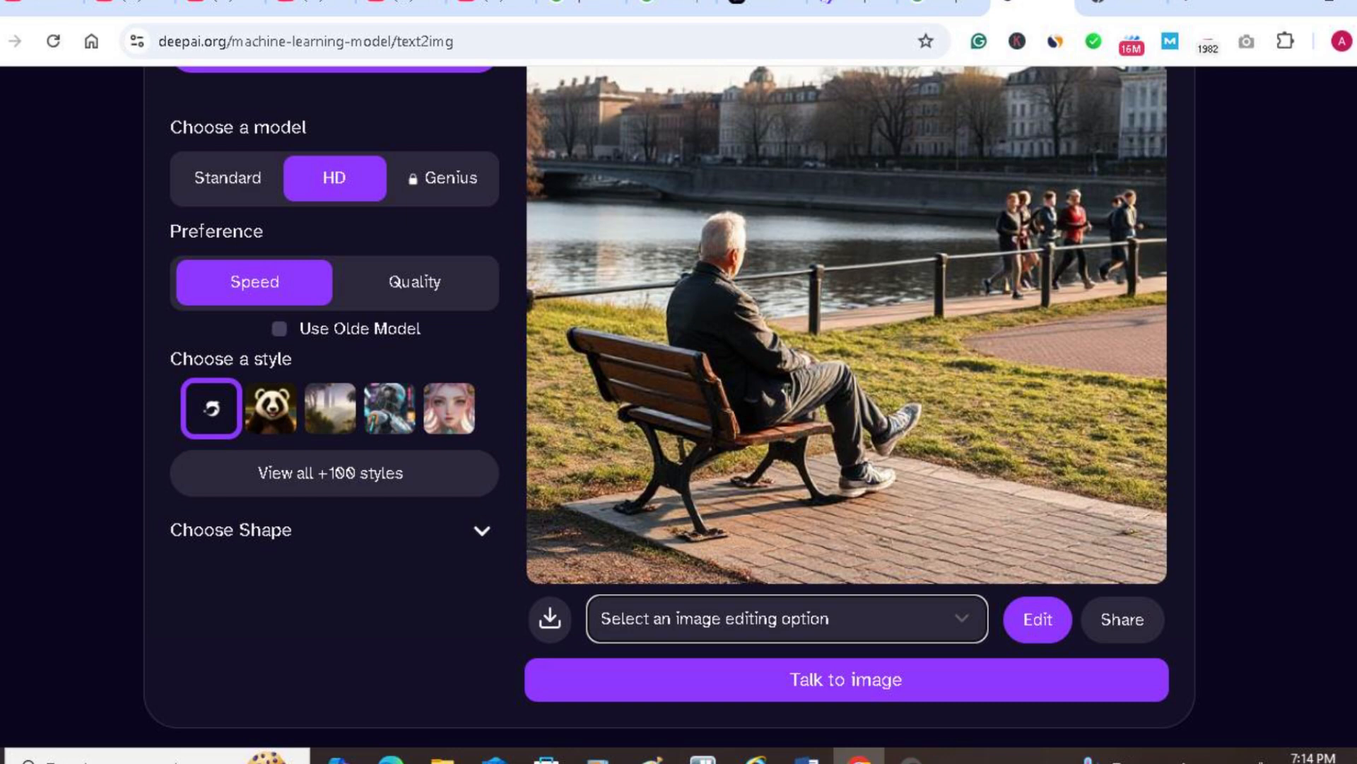
Step: Read the generator's recently generated images, feature descriptions and Frequently Asked Questions on commercial use, ownership, copyright and image quality
scroll(669, 395, down, 7)
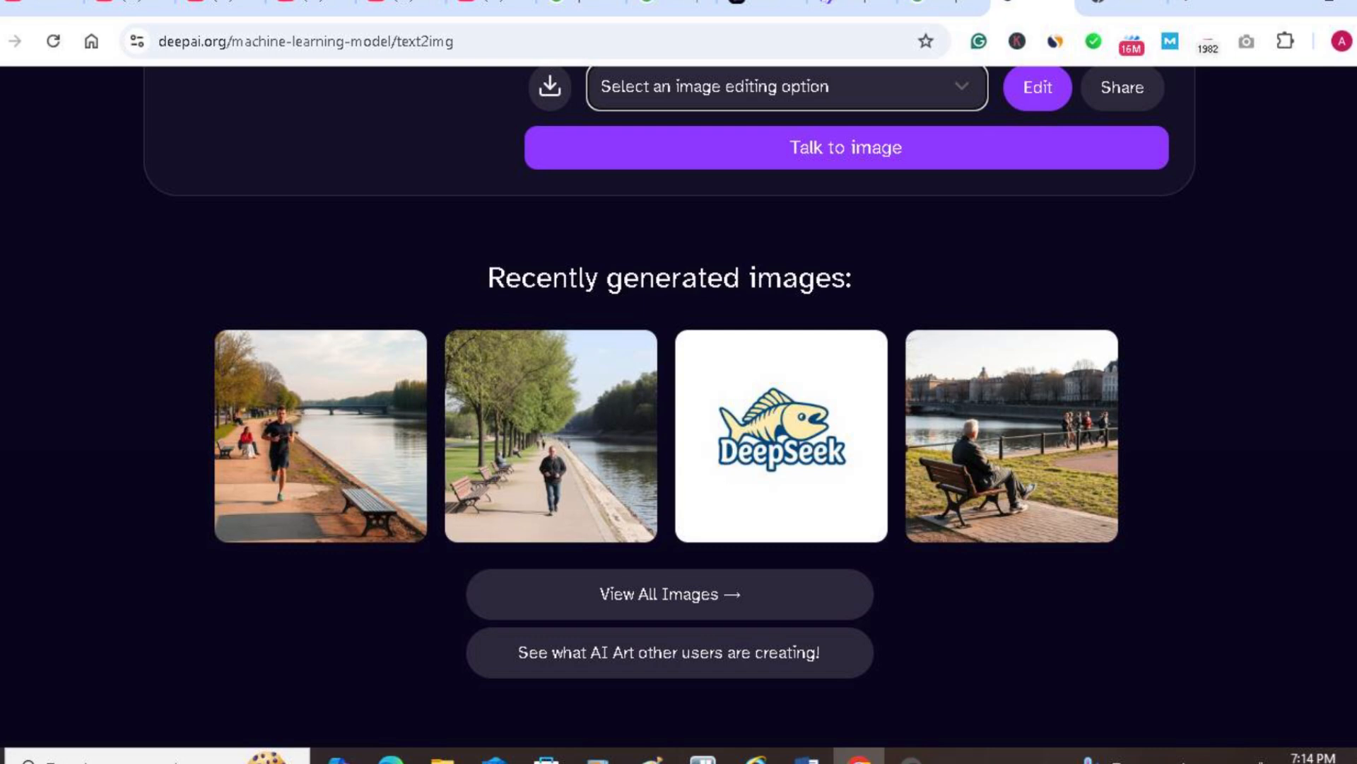
scroll(670, 395, down, 12)
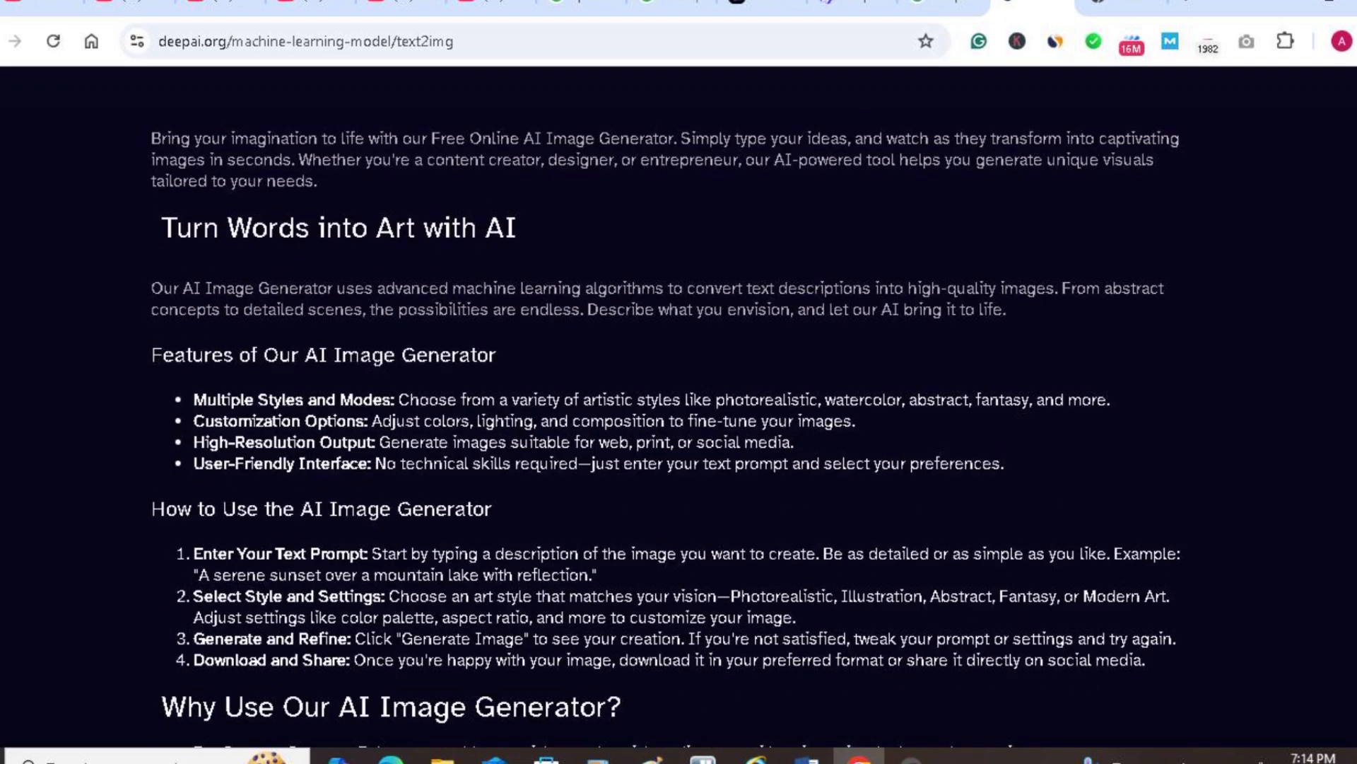
scroll(669, 396, down, 9)
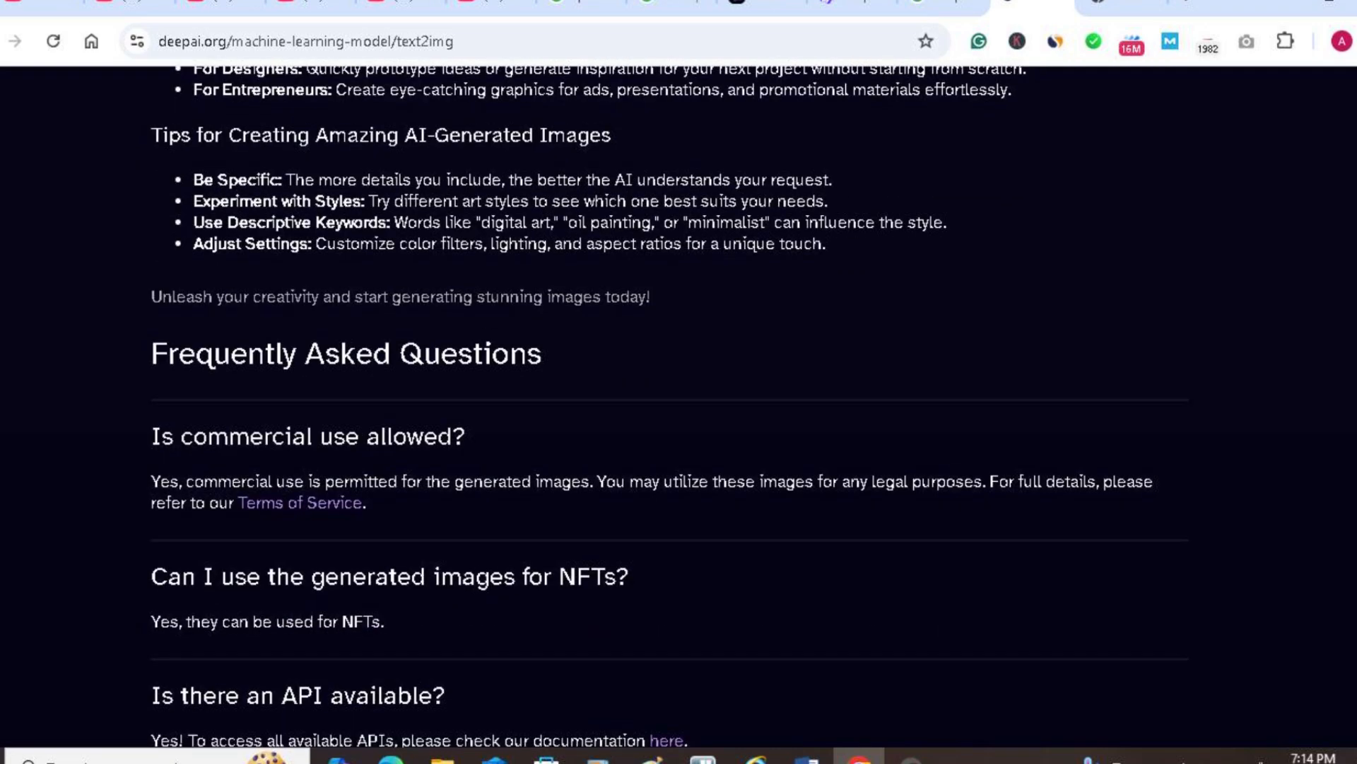
scroll(669, 396, down, 1)
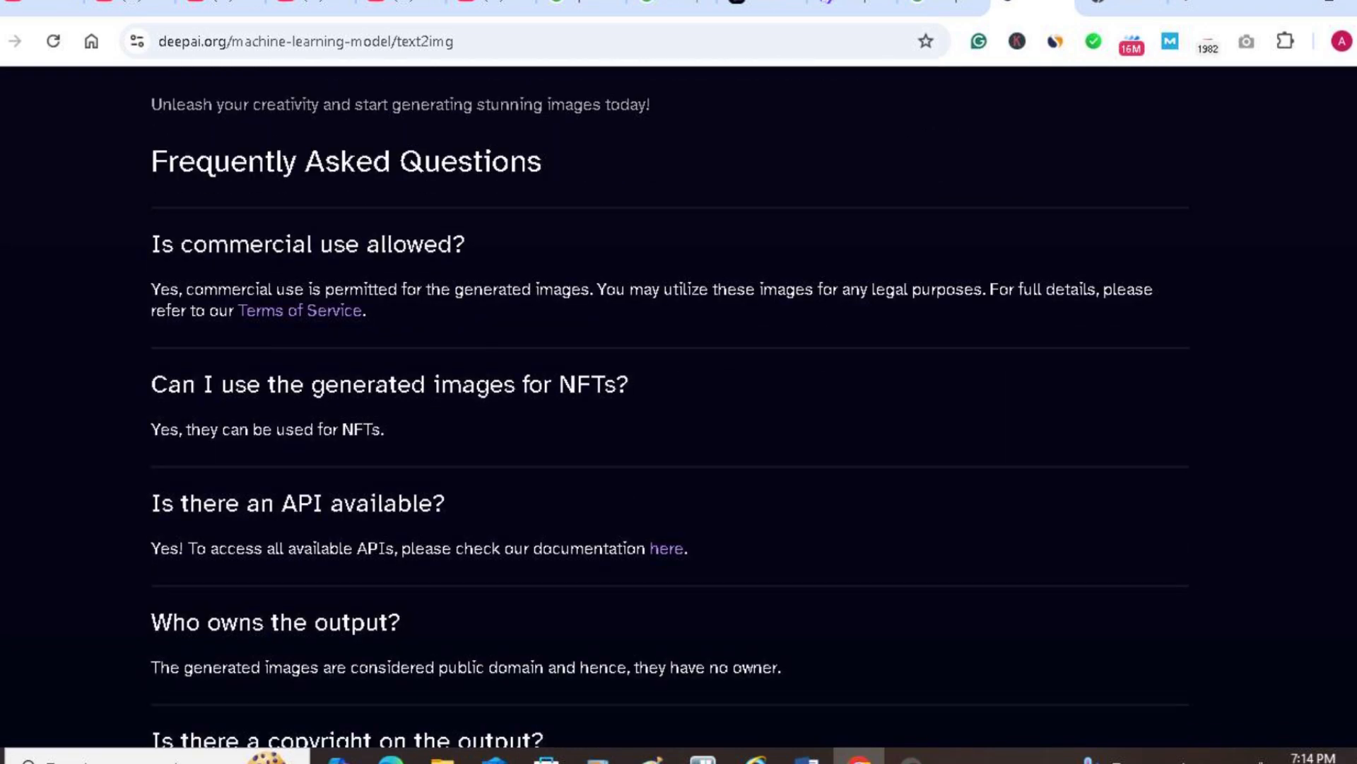
scroll(670, 396, down, 2)
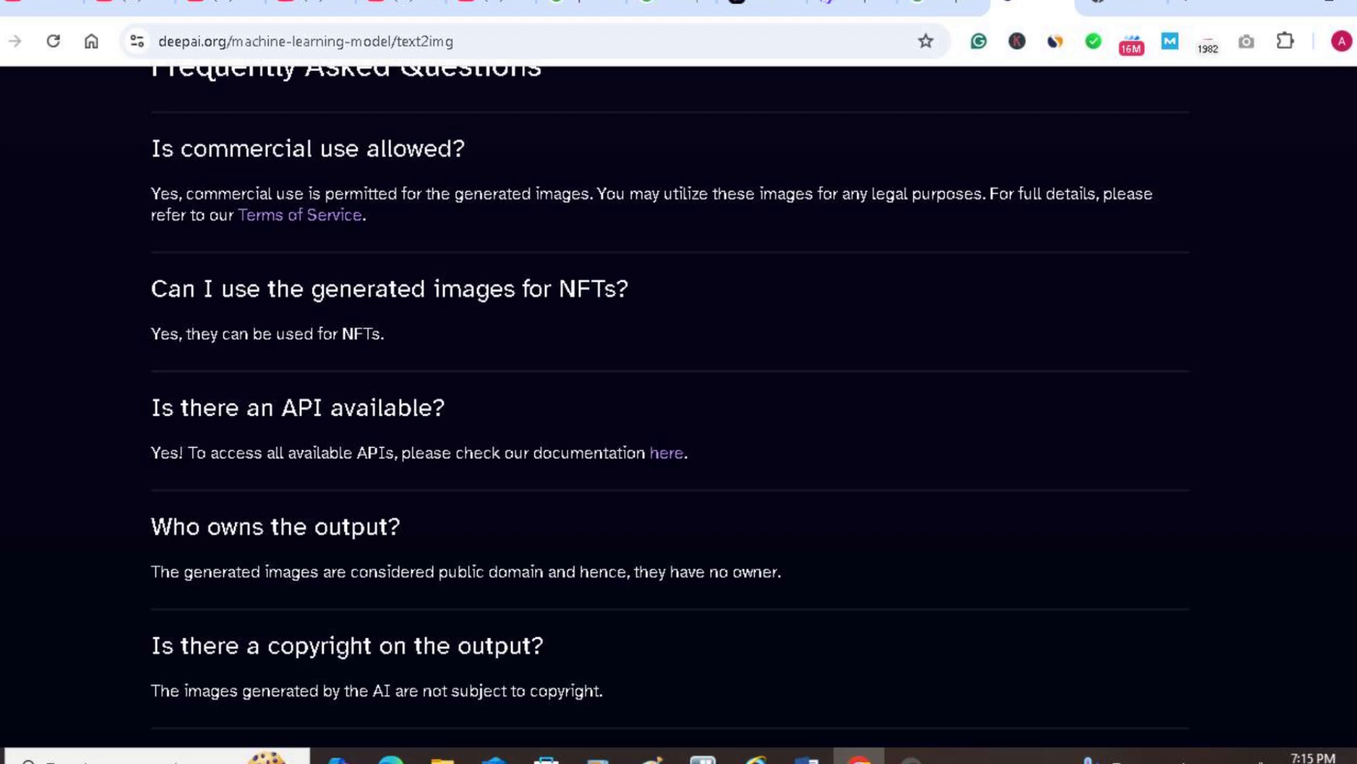
scroll(670, 356, down, 5)
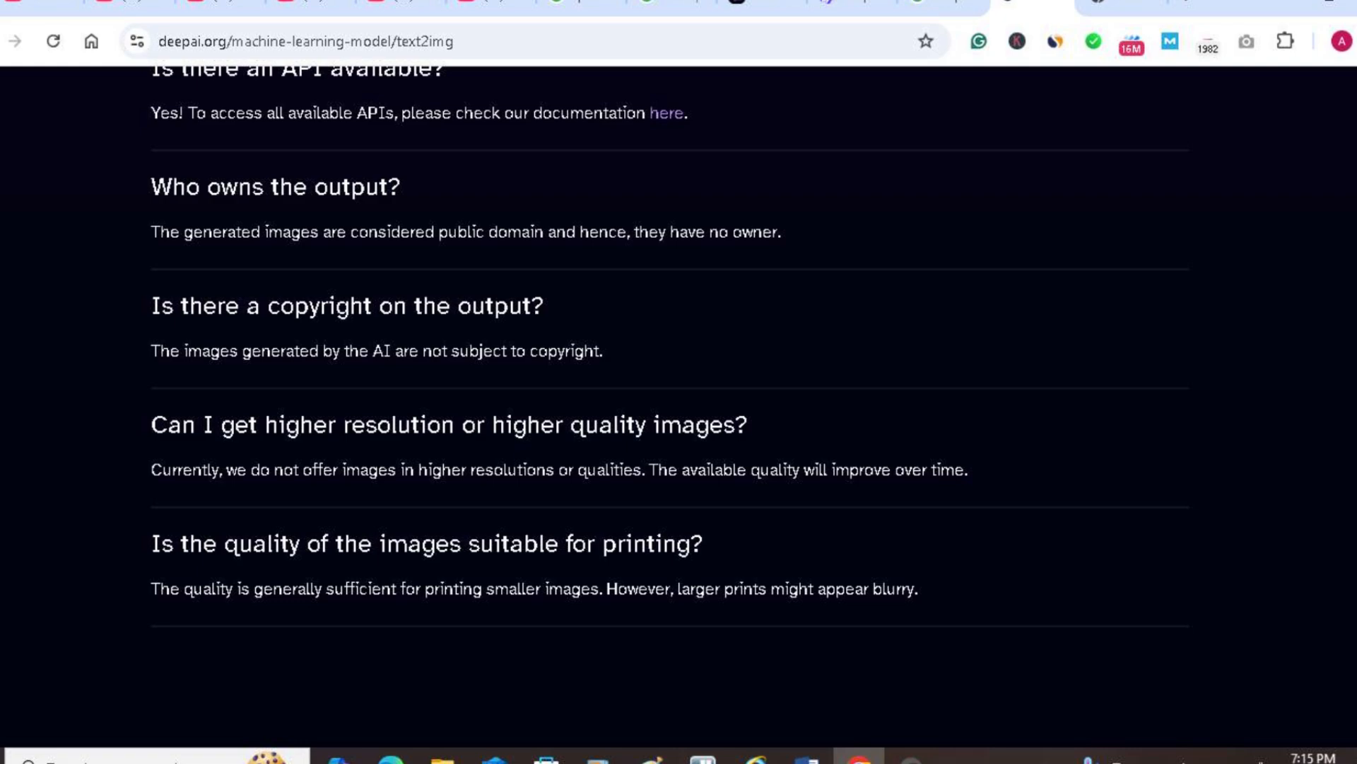
scroll(1352, 277, up, 15)
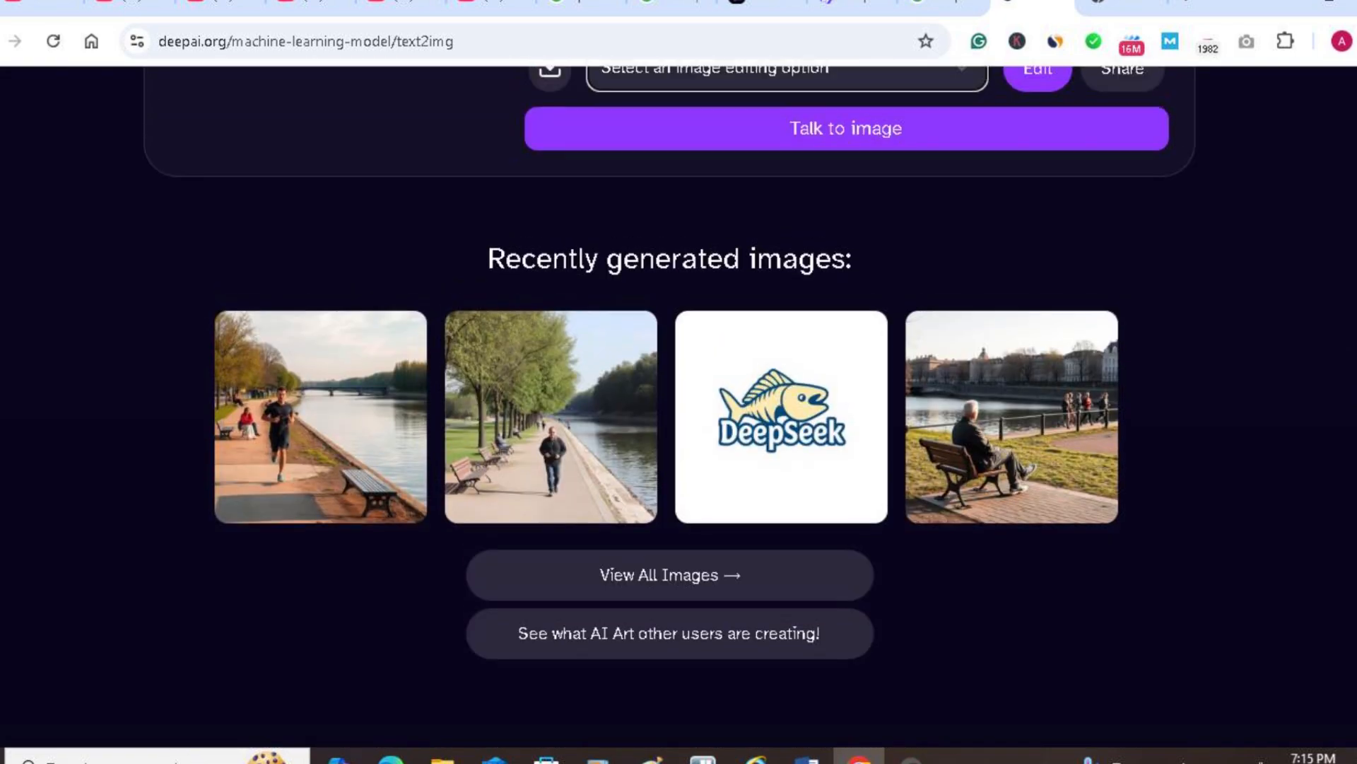
scroll(1353, 277, up, 8)
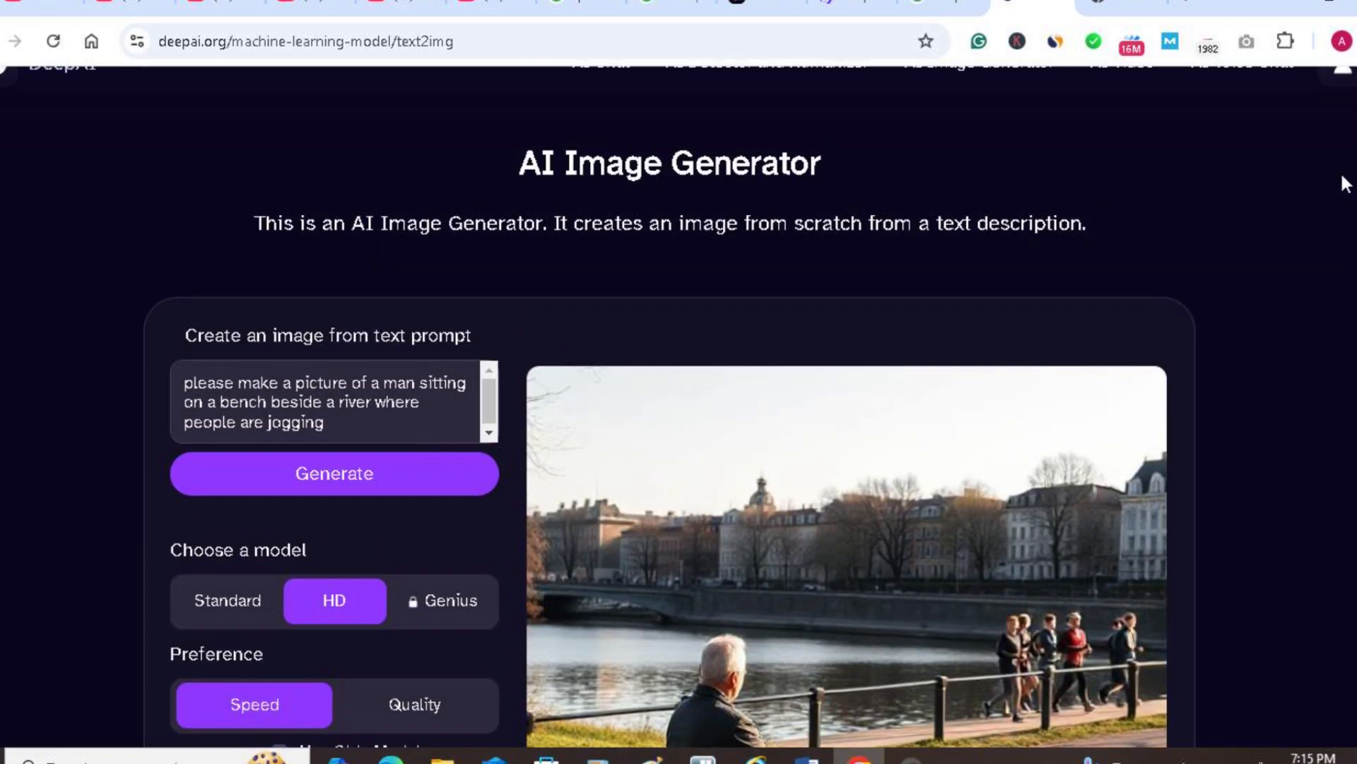
Step: Set the generation preference to Quality and replace the prompt with "a mosquito wit color wings"
scroll(1346, 212, down, 3)
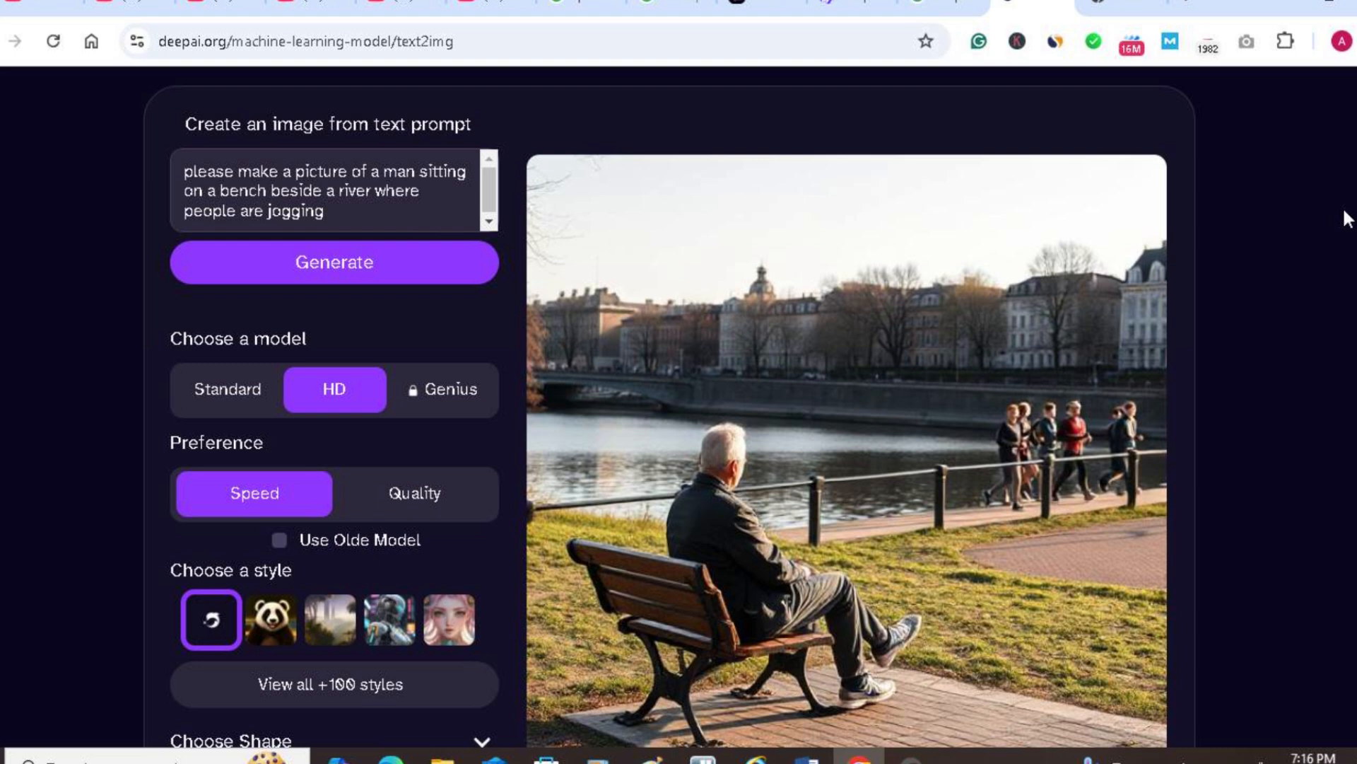
click(410, 503)
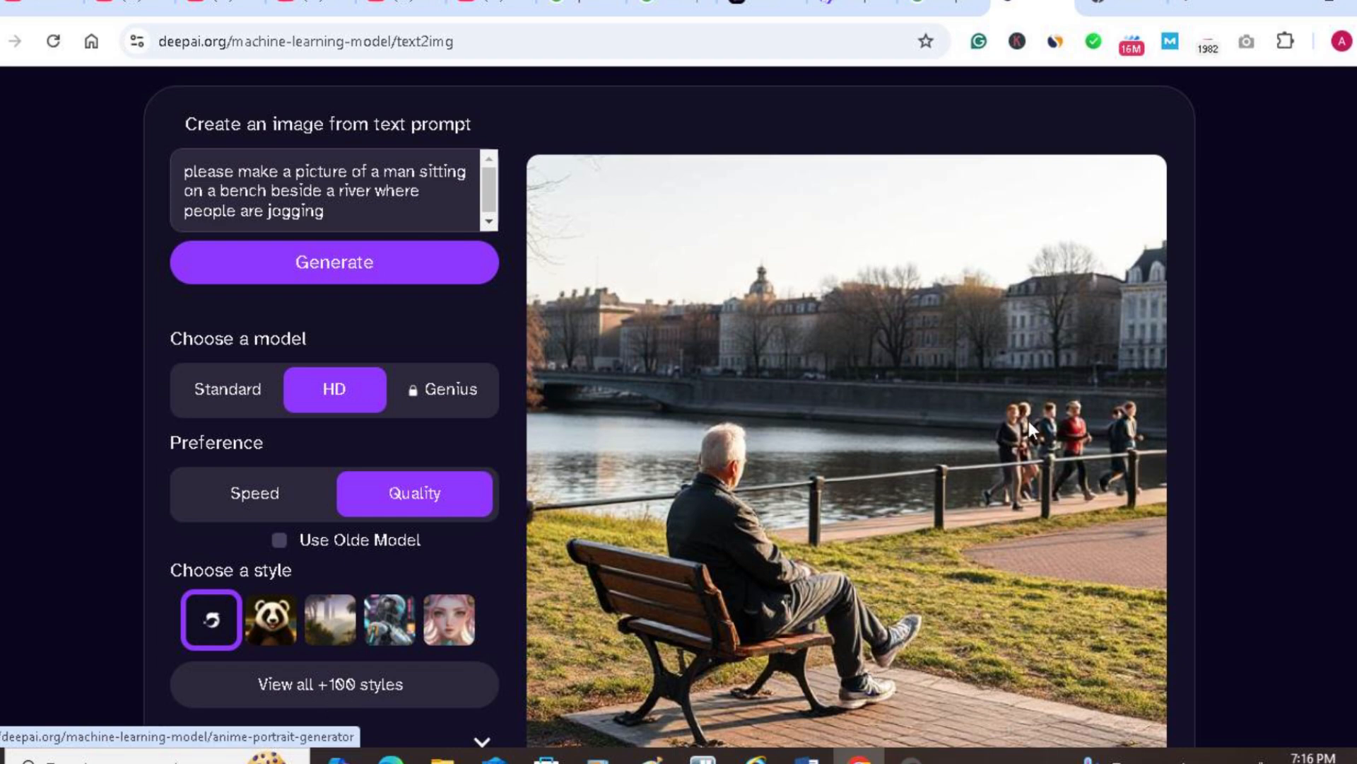
scroll(669, 425, up, 5)
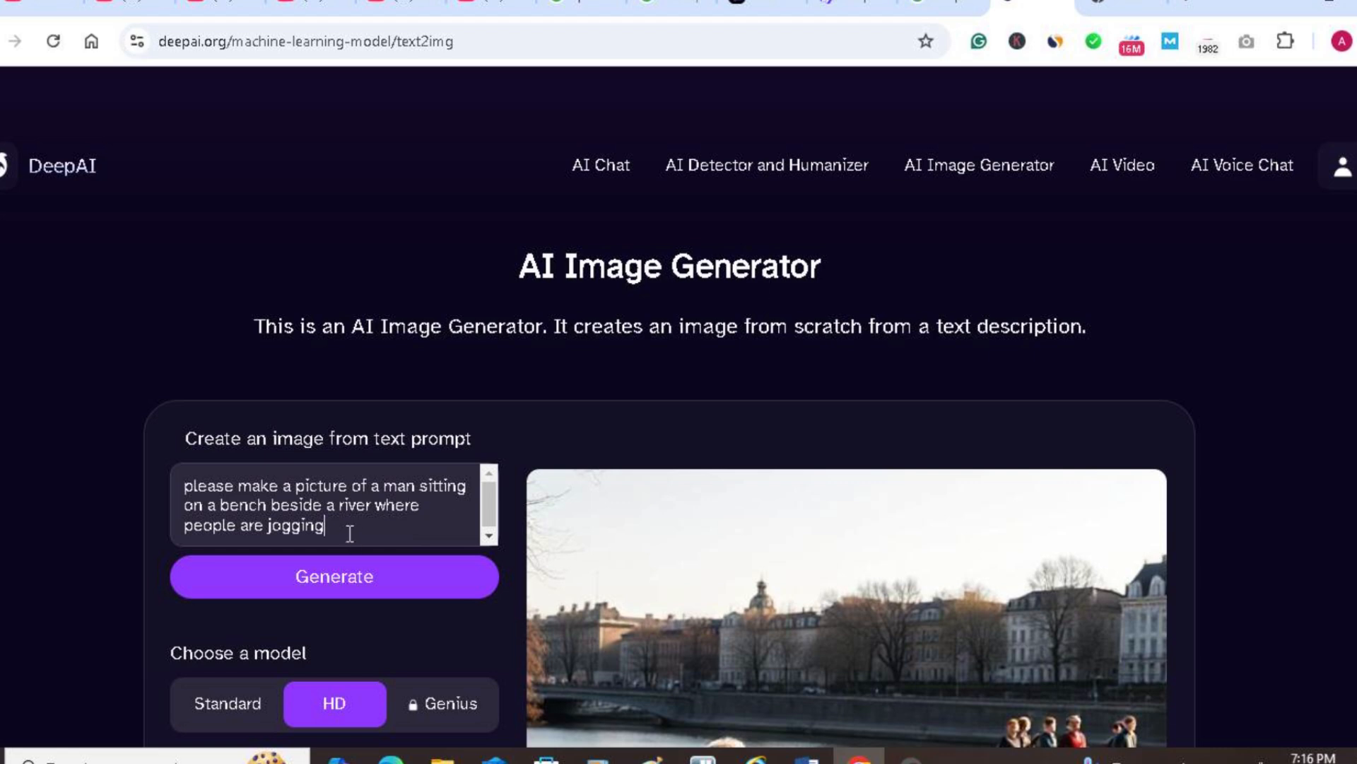
drag(351, 534, 191, 488)
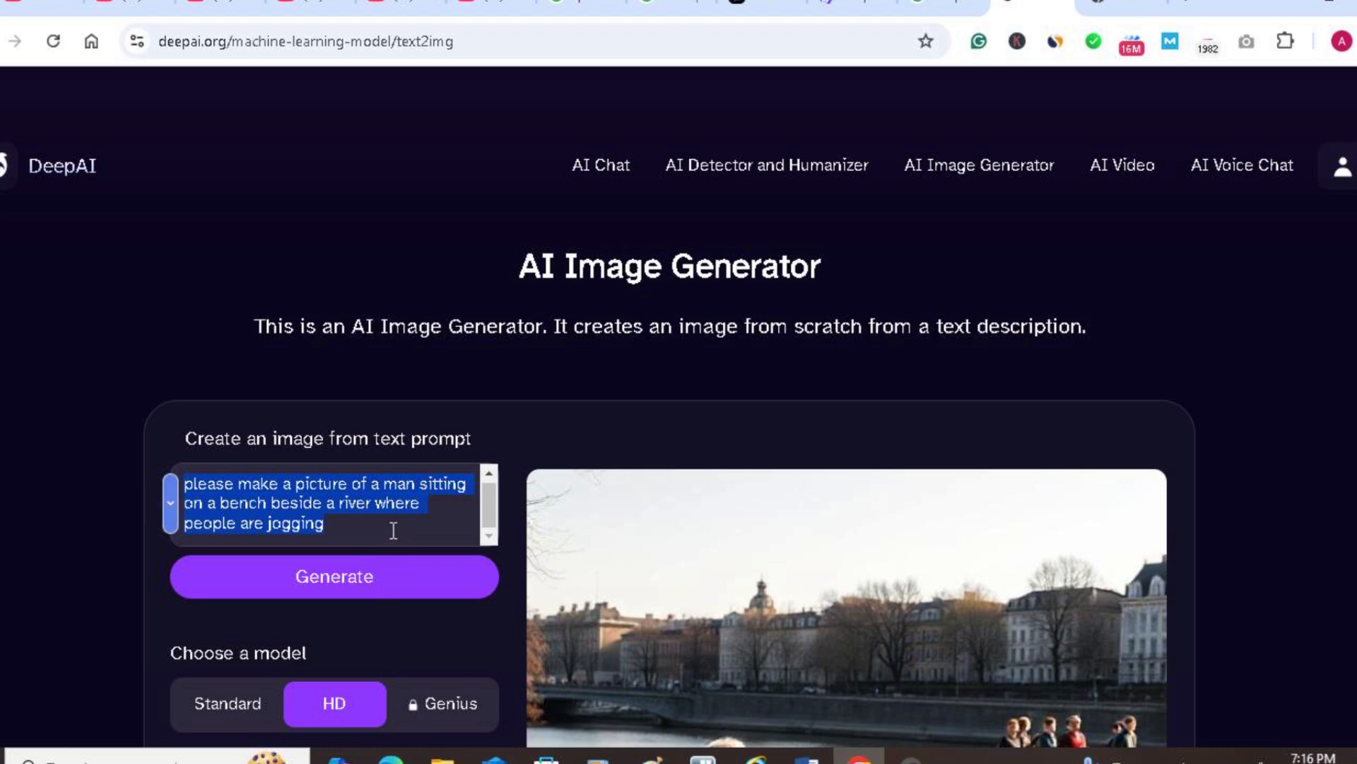
text(a mo)
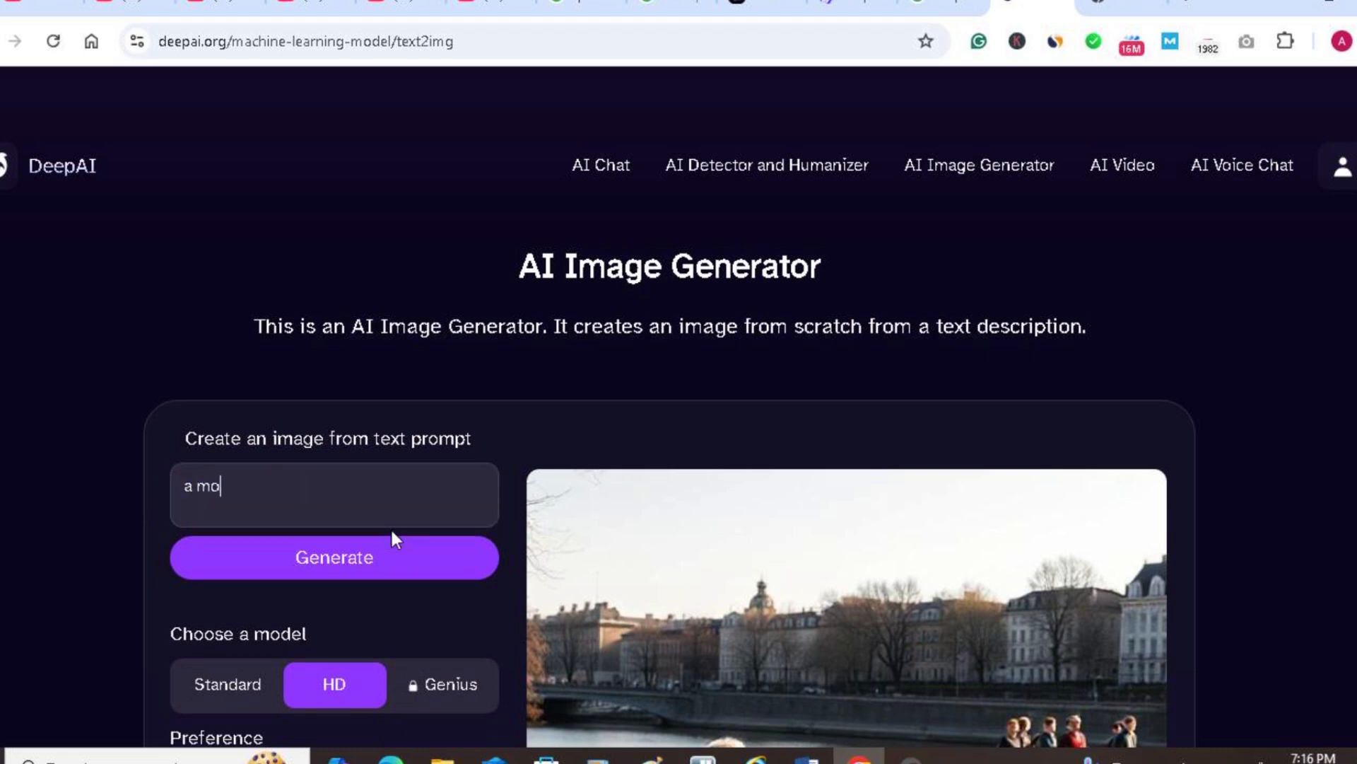
text(squito wit color w)
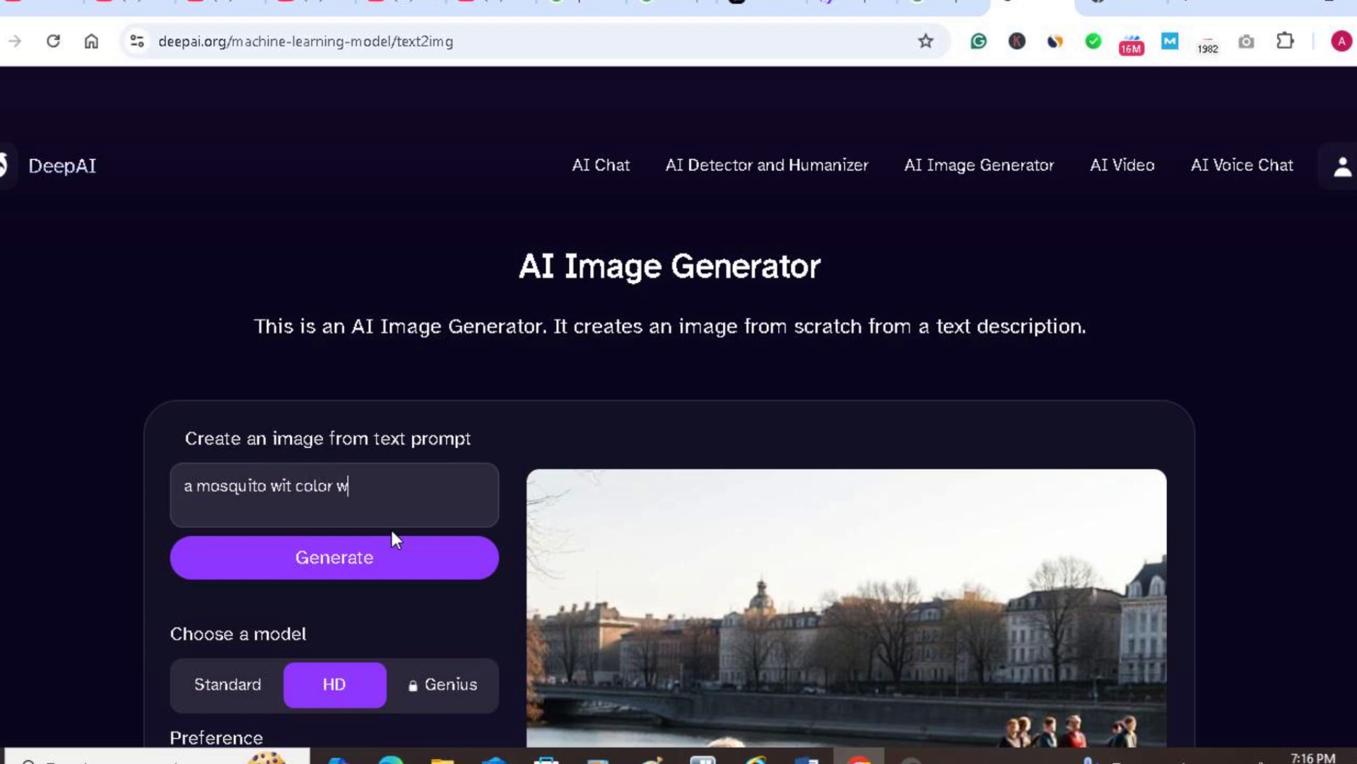
text(ings and)
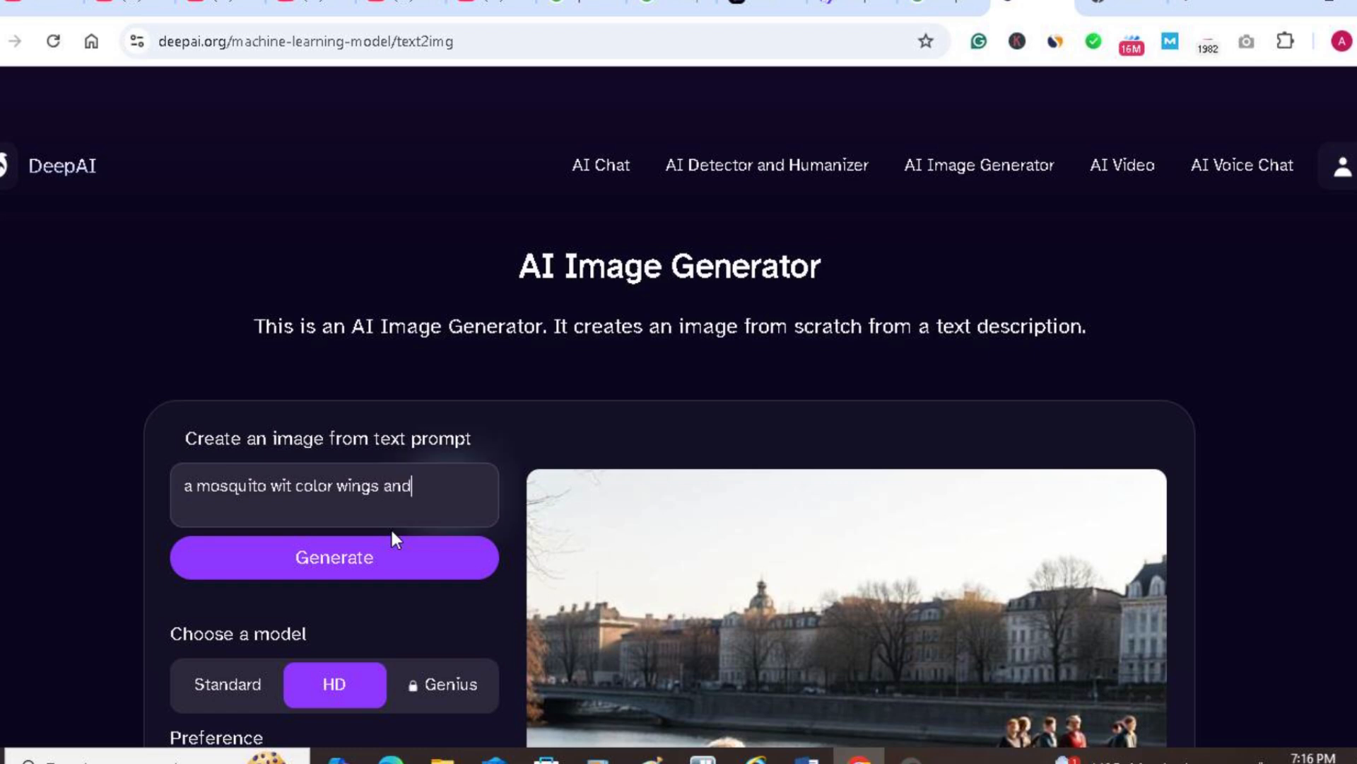
key(ctrl+BackSpace)
Step: Enable Use Olde Model and generate the mosquito image
scroll(1233, 302, down, 3)
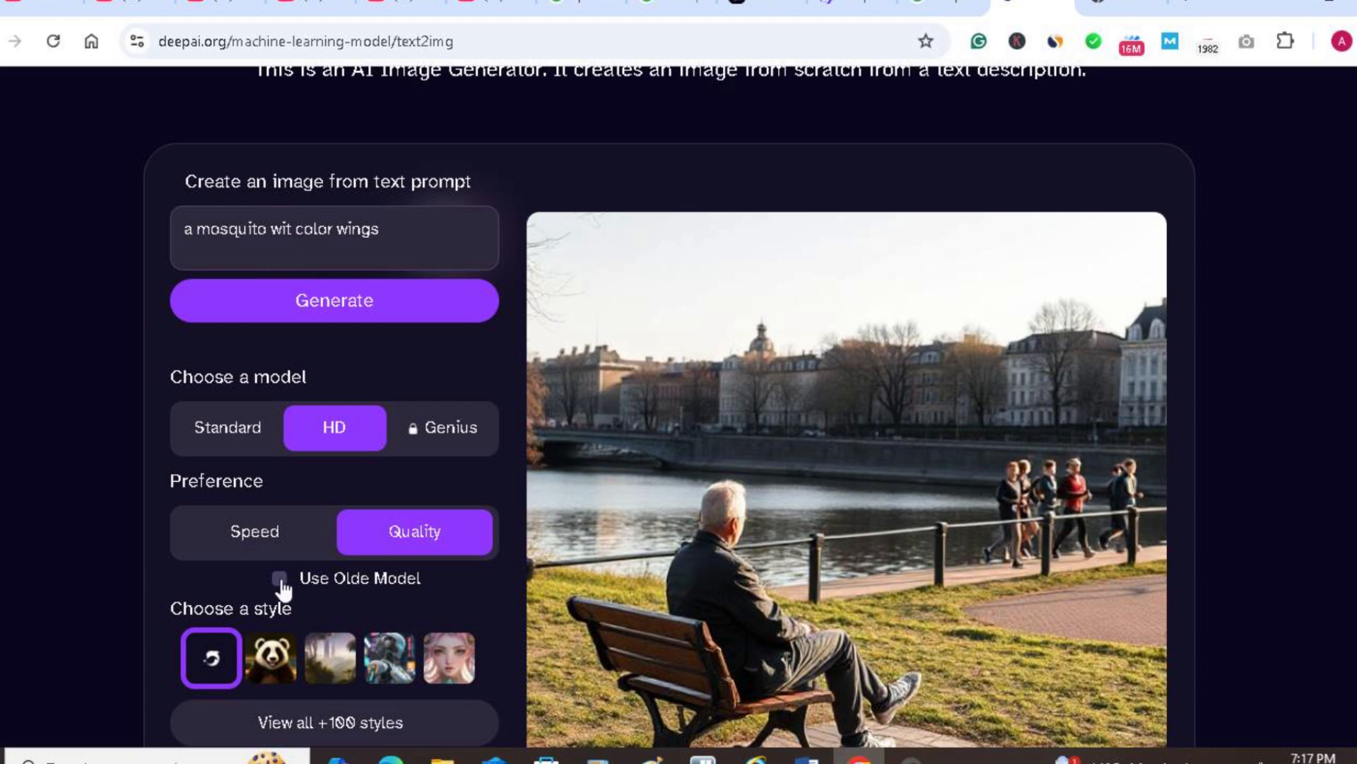
click(281, 579)
click(336, 303)
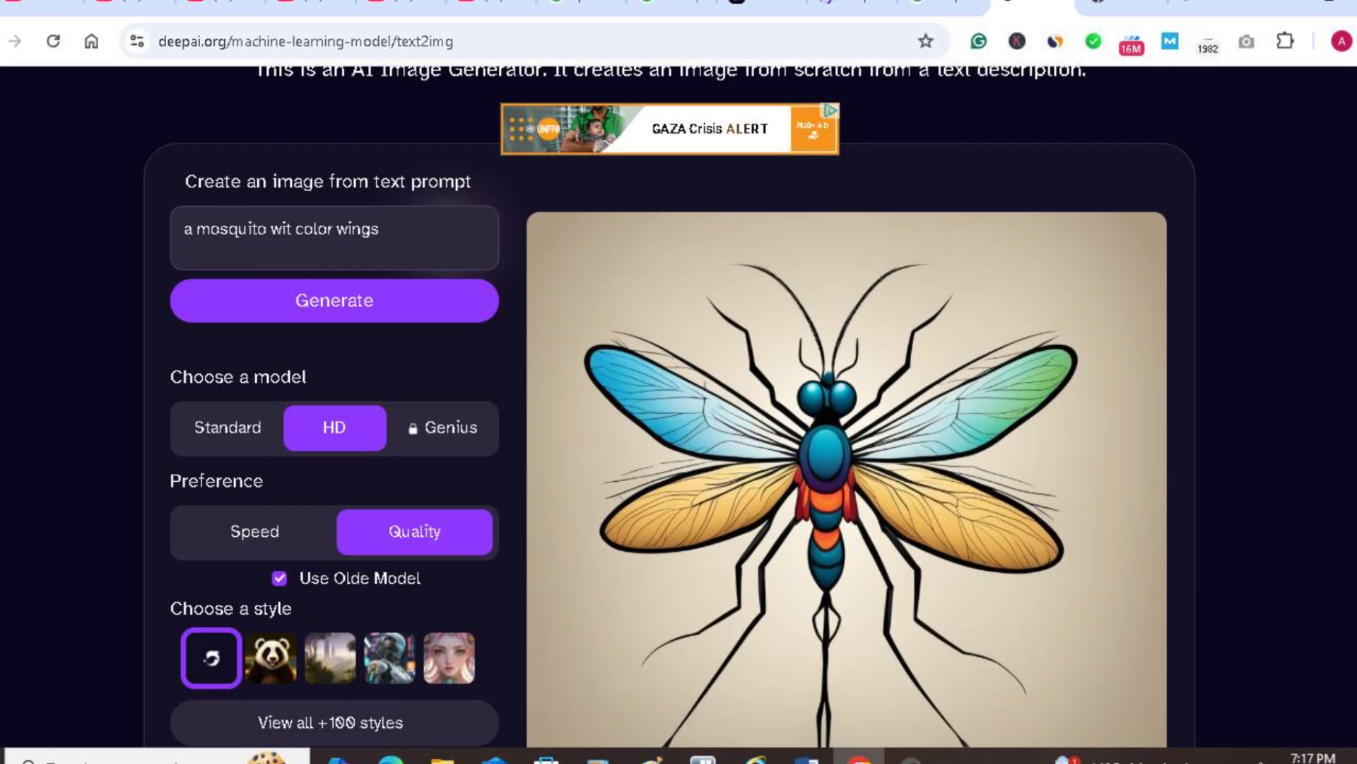
Step: Look over the generated mosquito image and turn off Use Olde Model
scroll(670, 407, down, 3)
scroll(669, 406, up, 1)
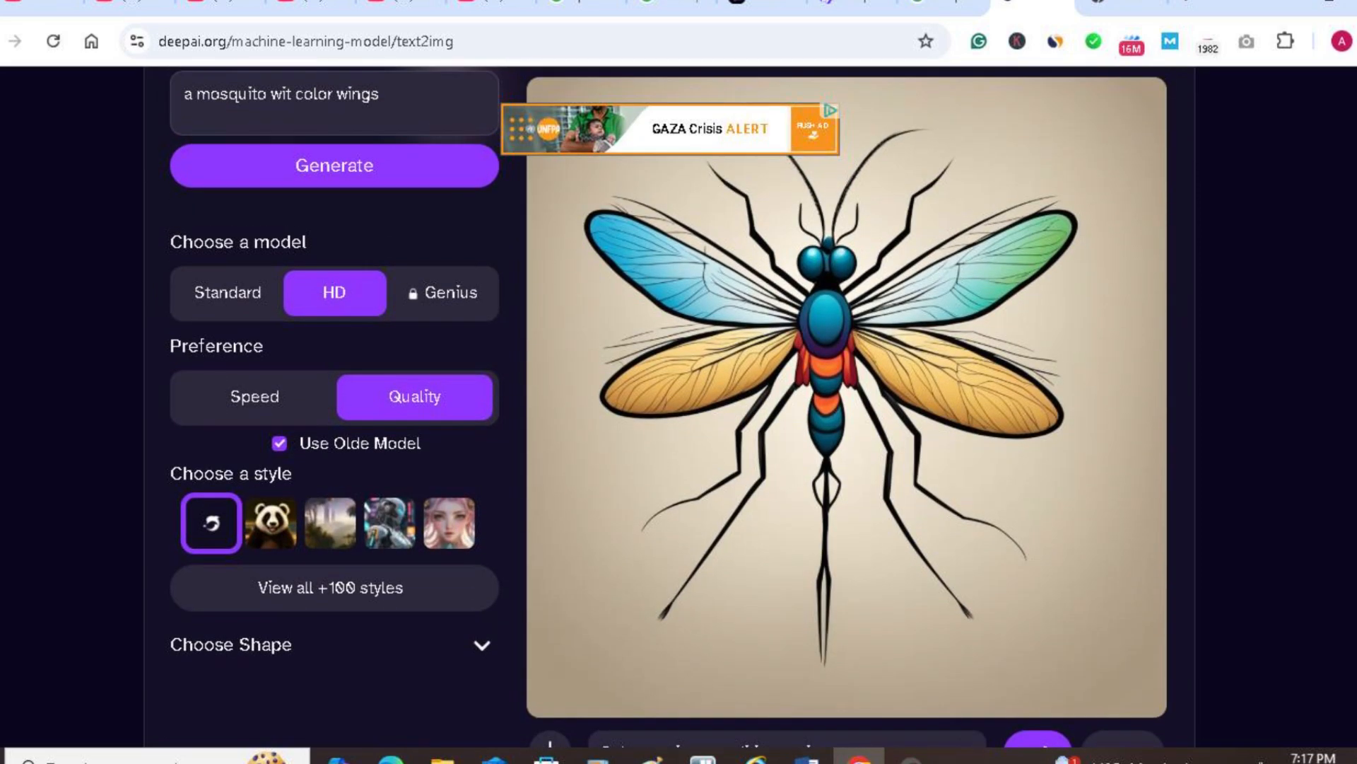
scroll(670, 406, up, 2)
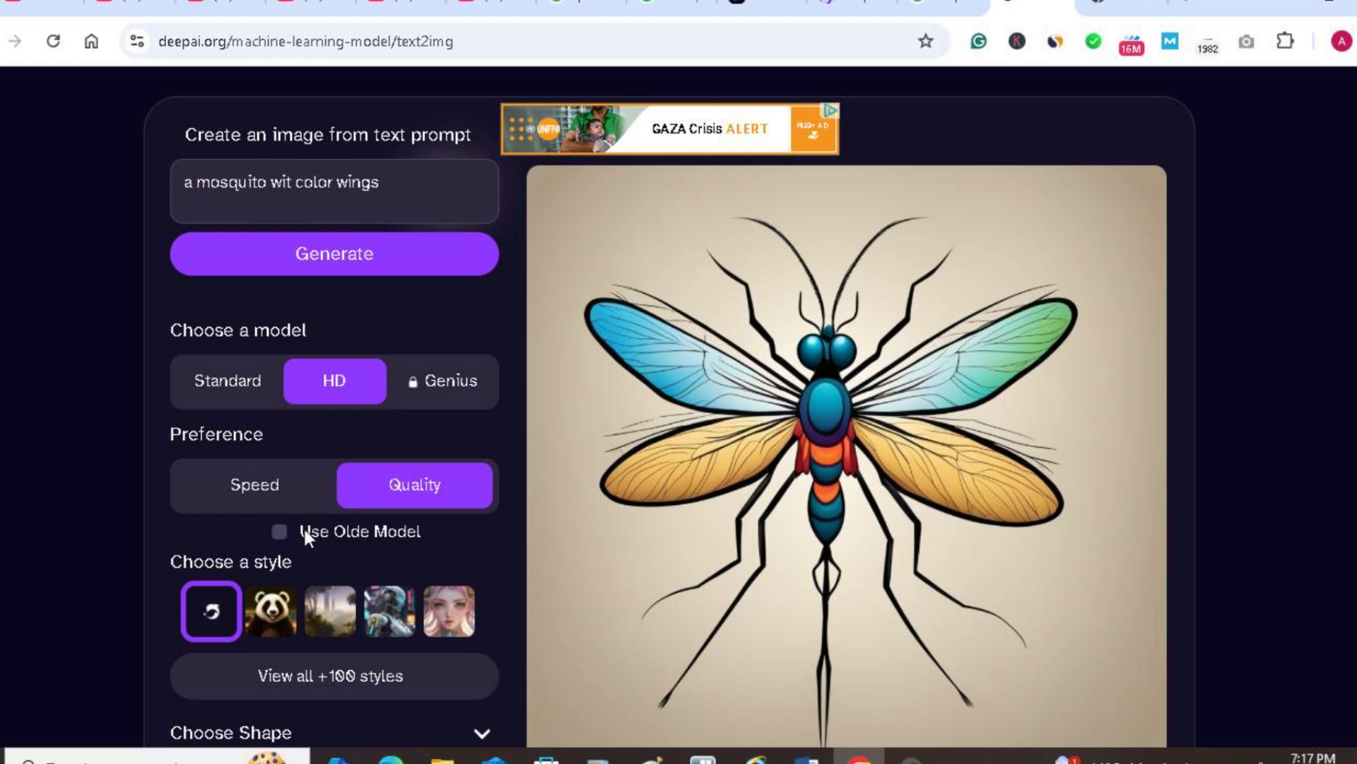
Step: Regenerate the mosquito image with the HD model and Quality preference, and look over the result
click(343, 251)
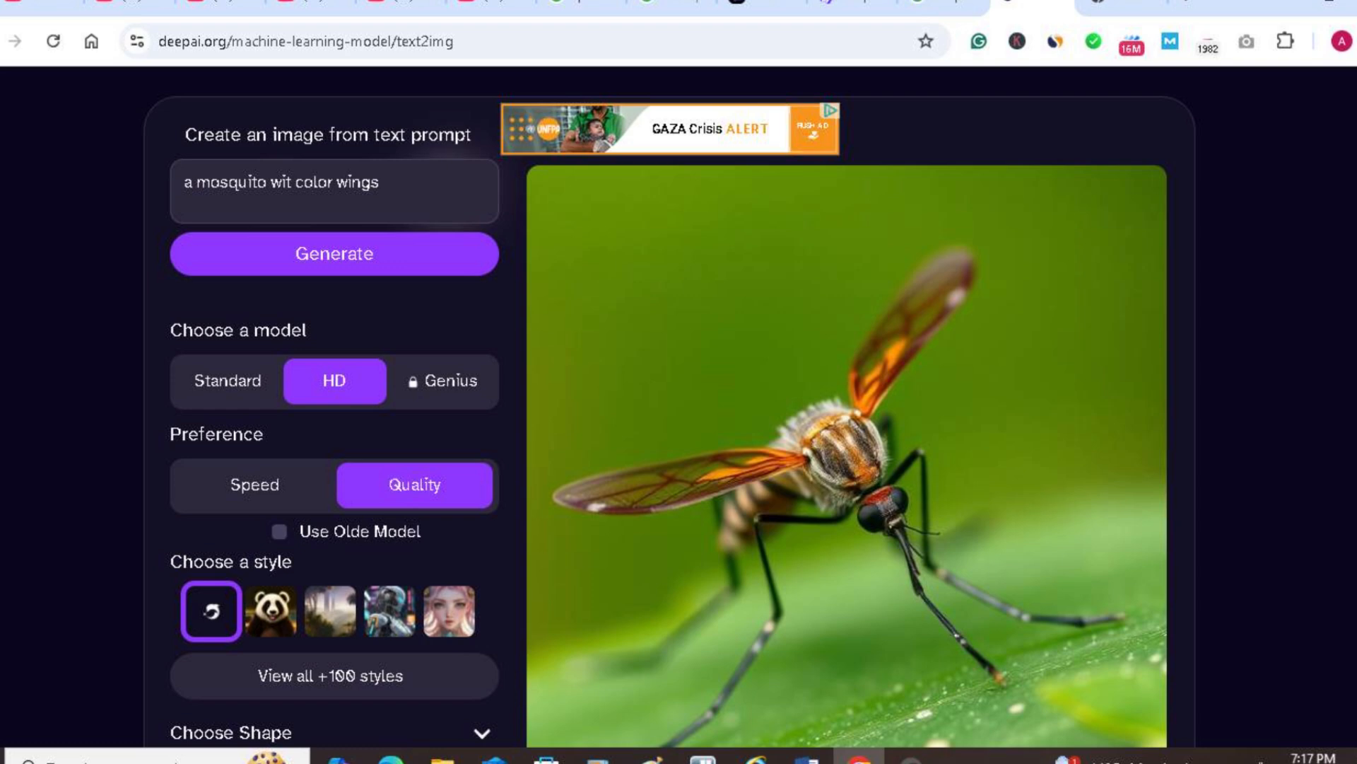
scroll(847, 416, down, 2)
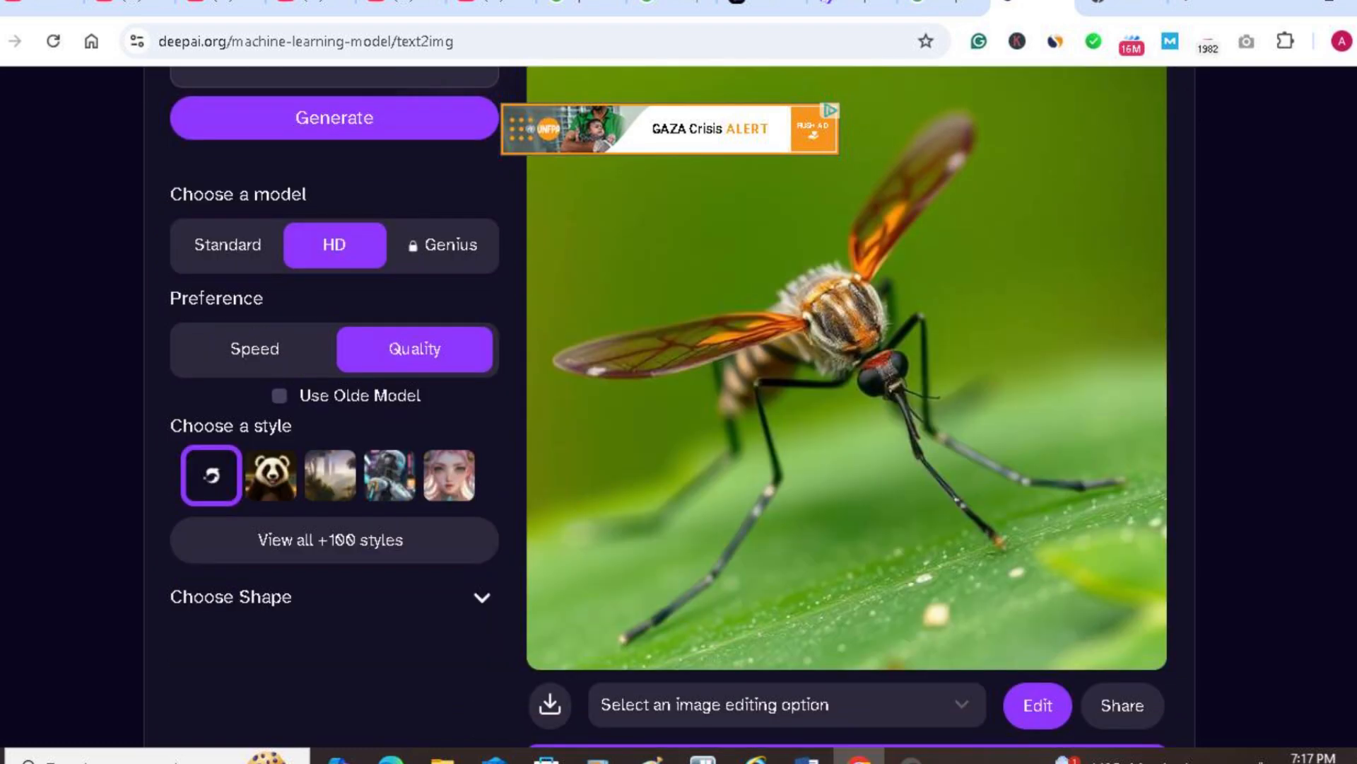
scroll(847, 417, up, 2)
scroll(847, 417, up, 1)
scroll(846, 417, down, 1)
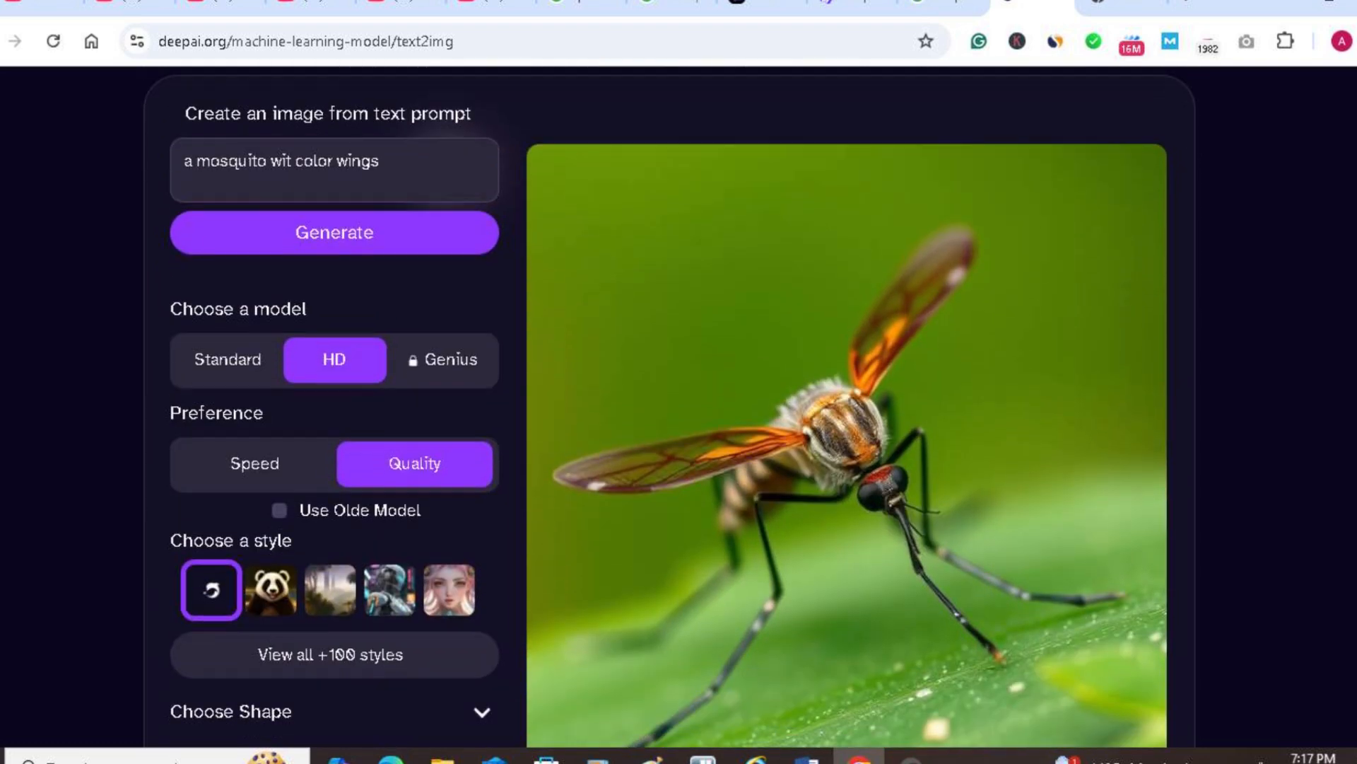
Step: Open DeepAI's AI Video generator
scroll(846, 417, up, 2)
scroll(847, 417, up, 4)
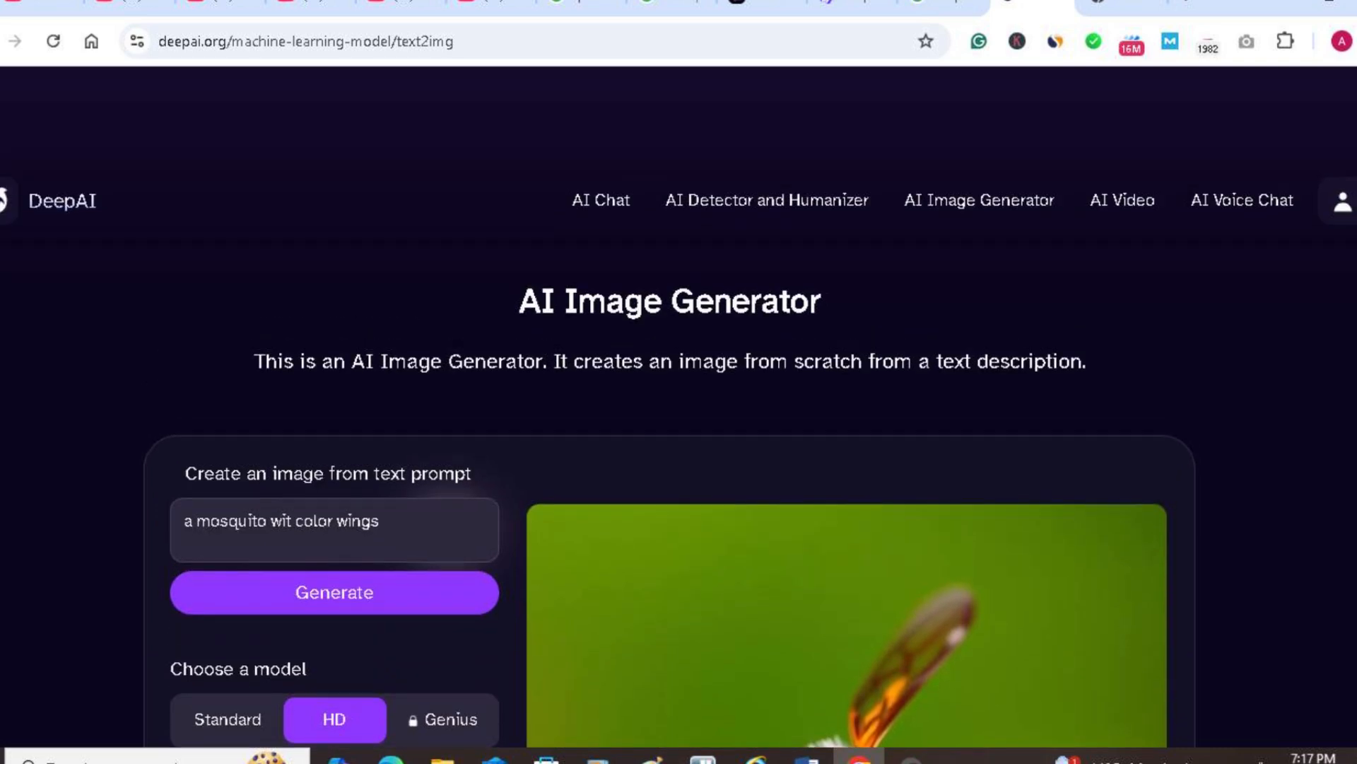
click(1126, 220)
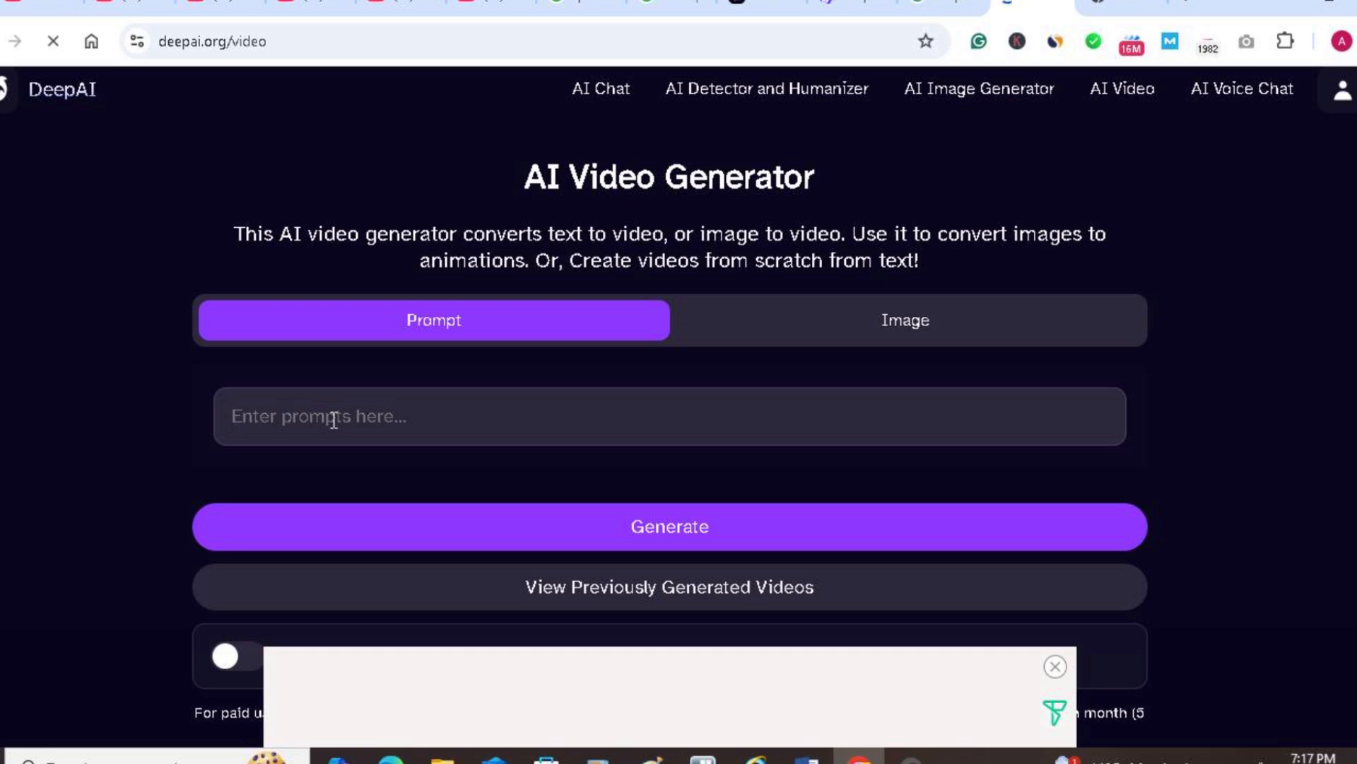
Step: Enter the video prompt "a man is jogging on a track where there are lot of flowers on both side of the track"
click(334, 419)
text(a ma)
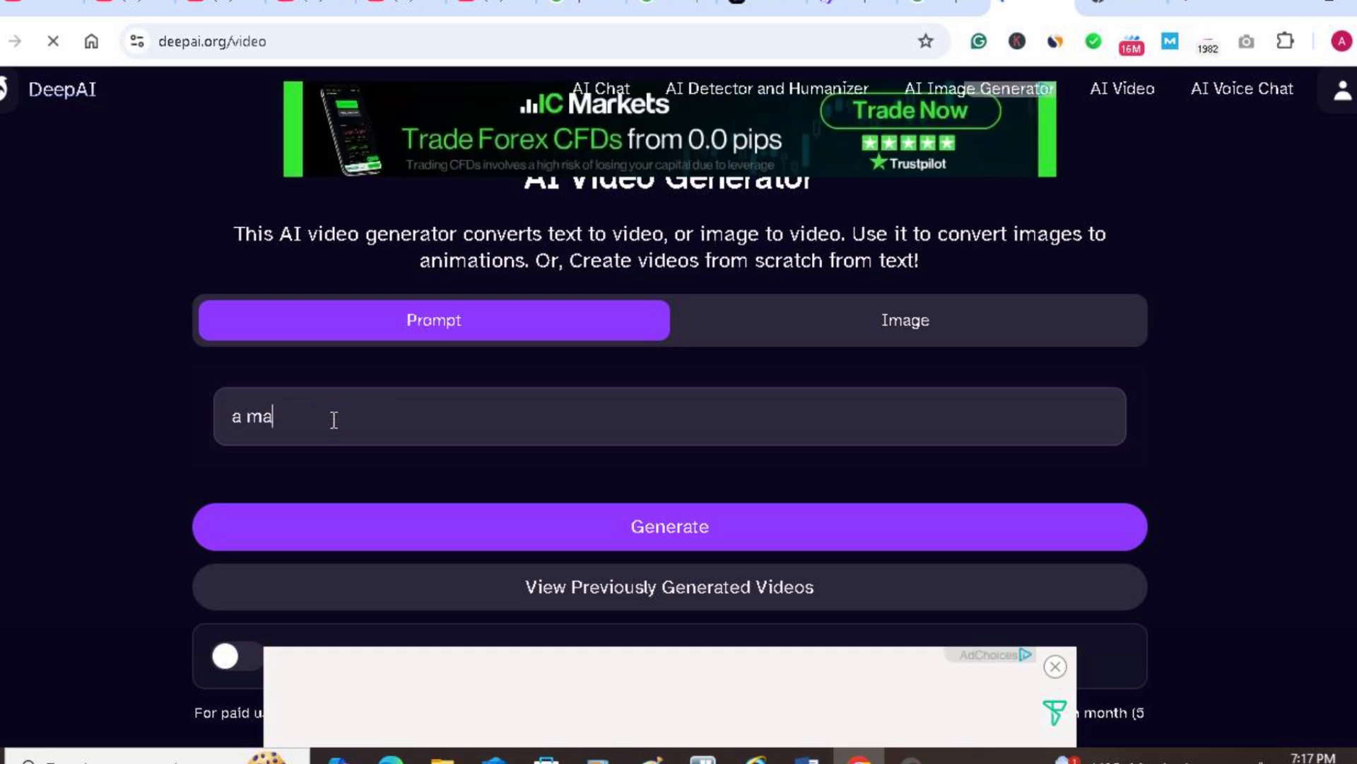
text(n is )
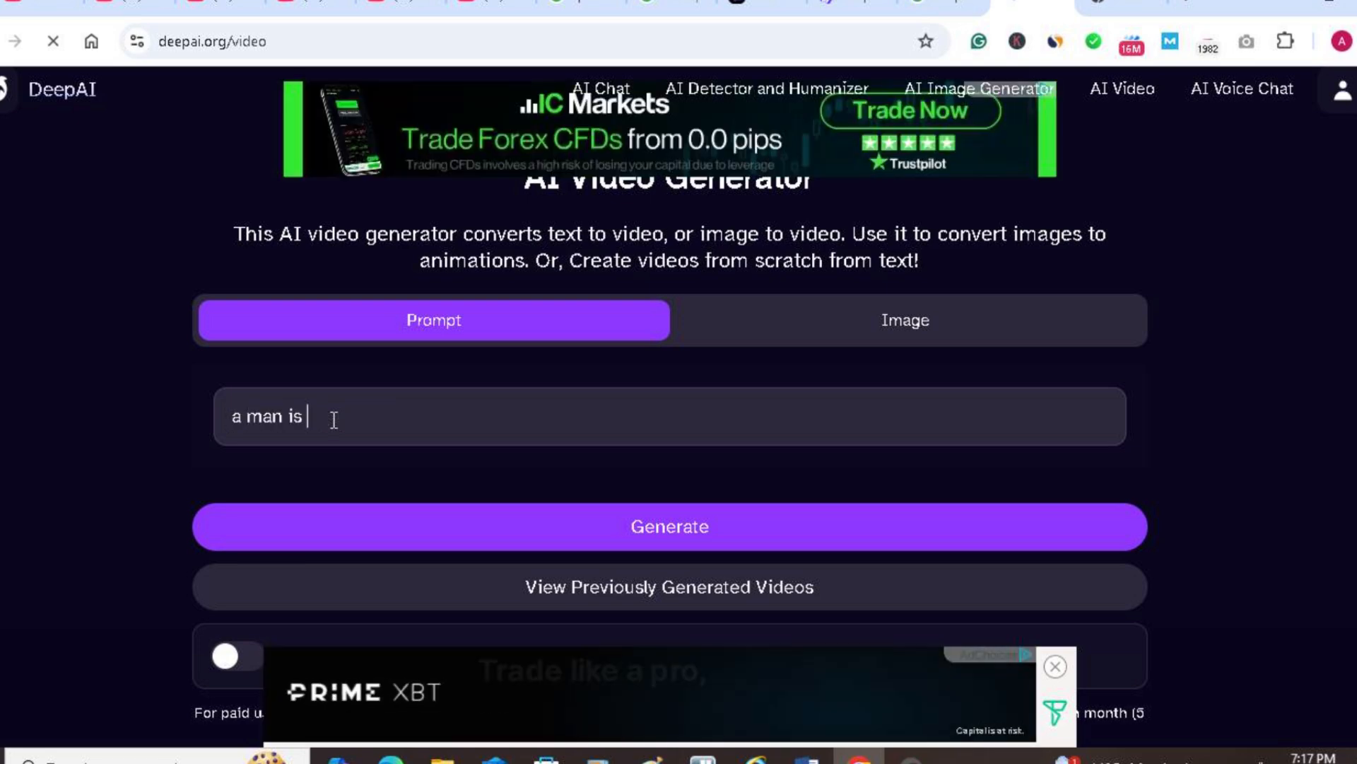
text(jog)
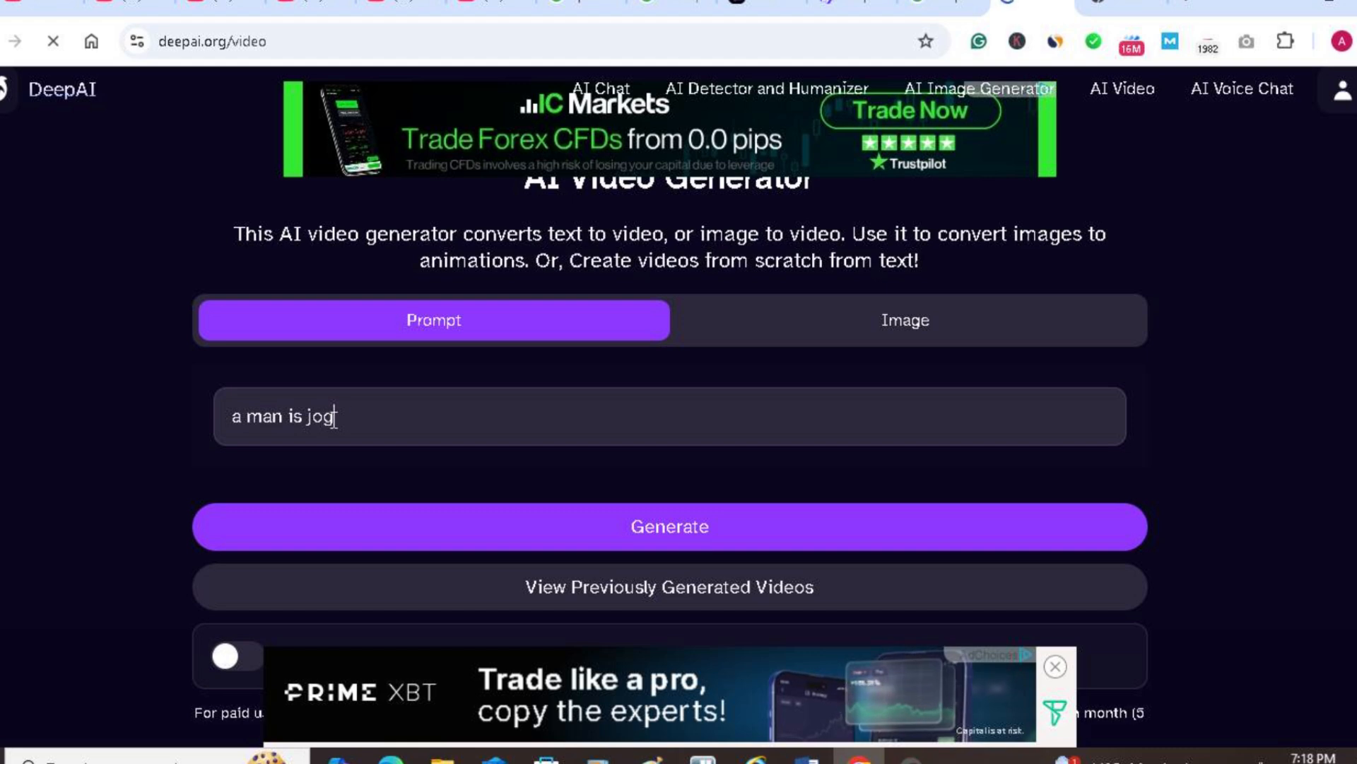
text(ging on )
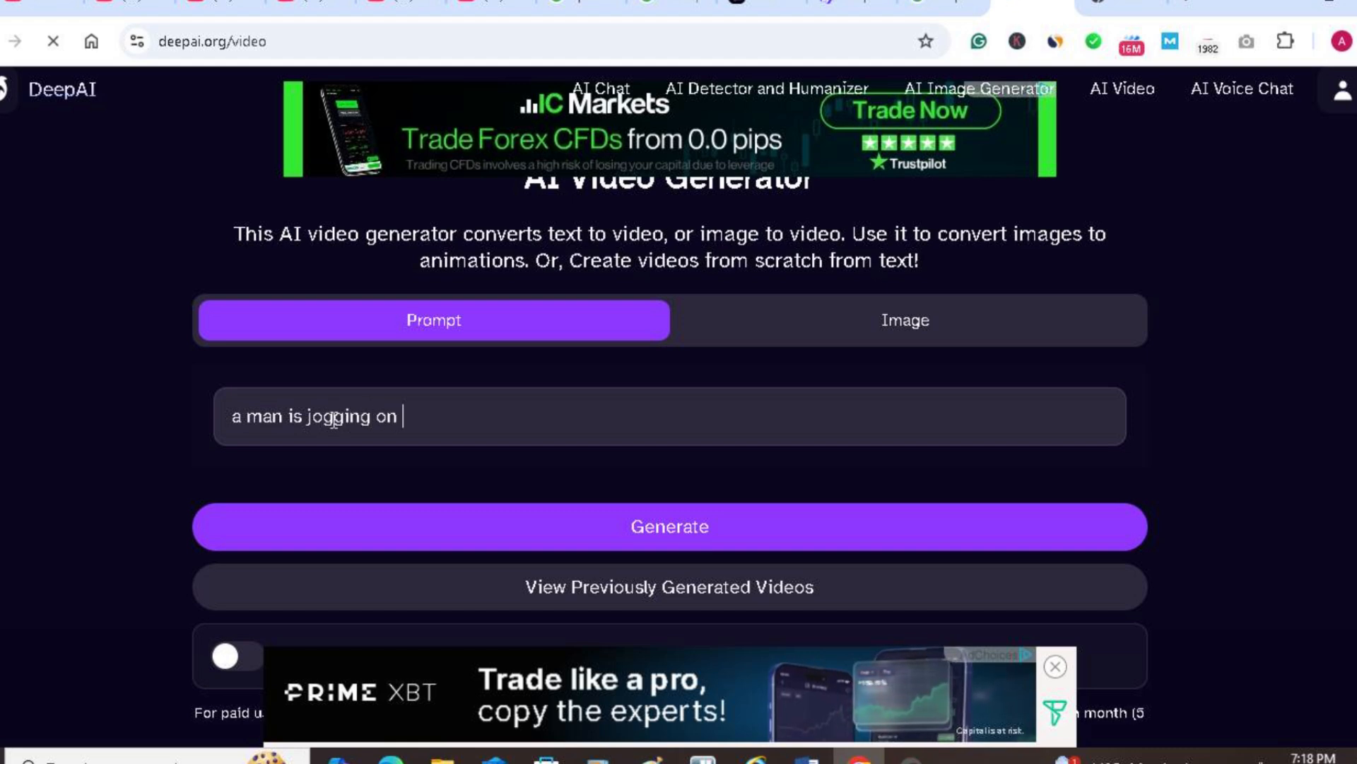
text(a tra)
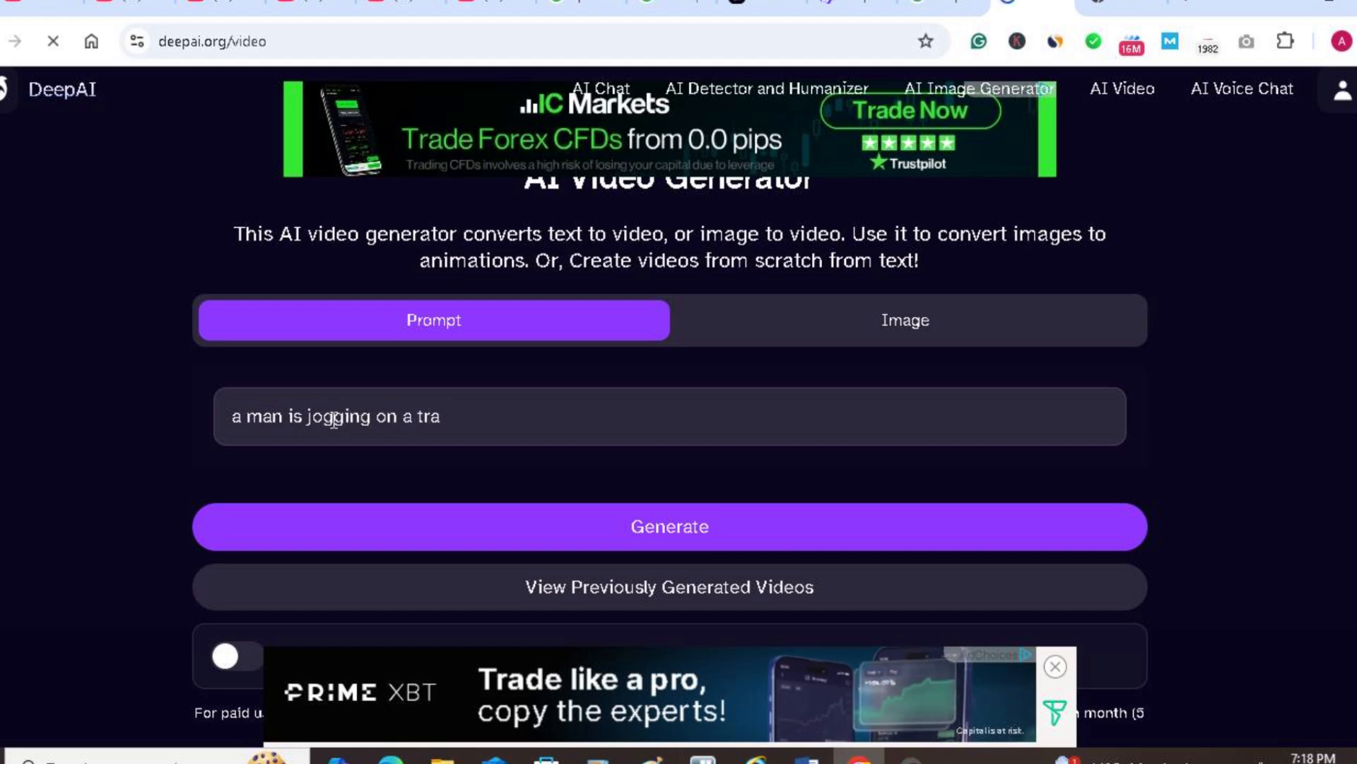
text(ck )
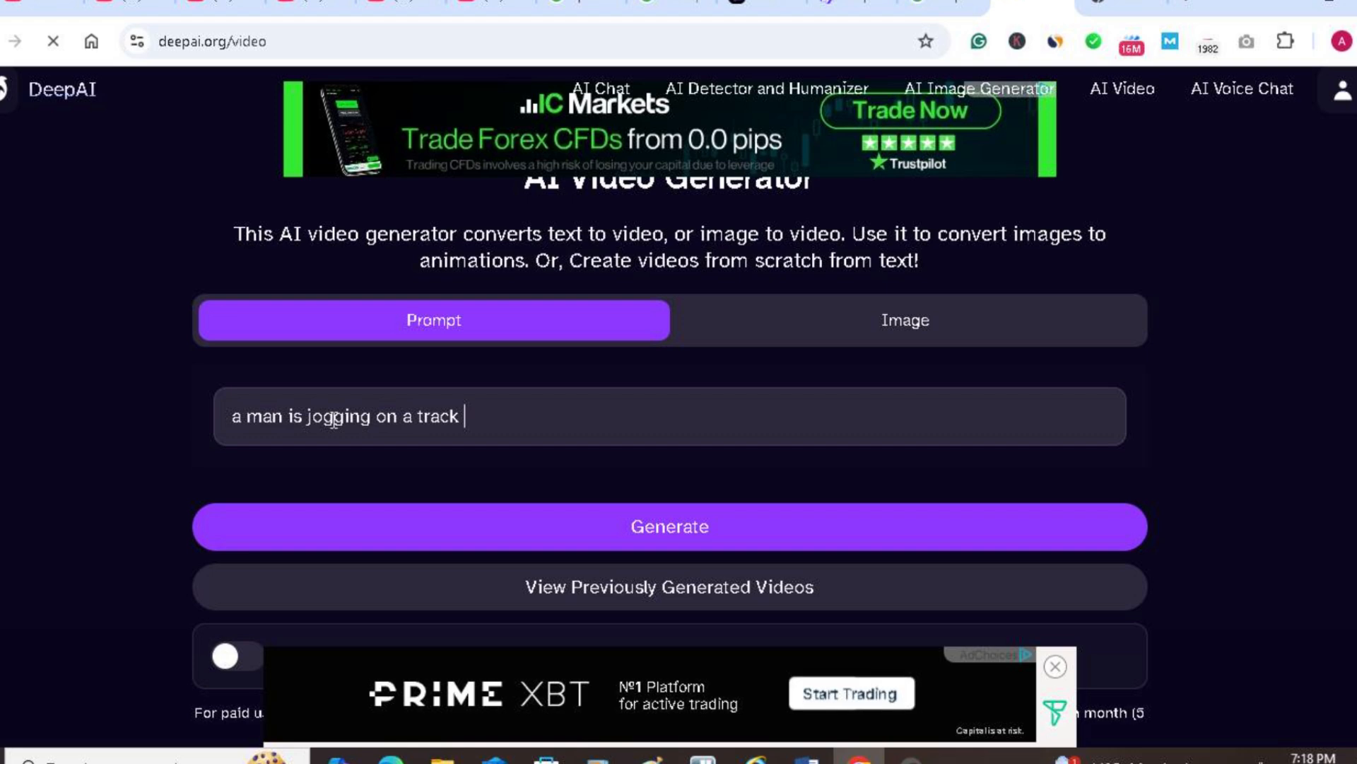
text(where )
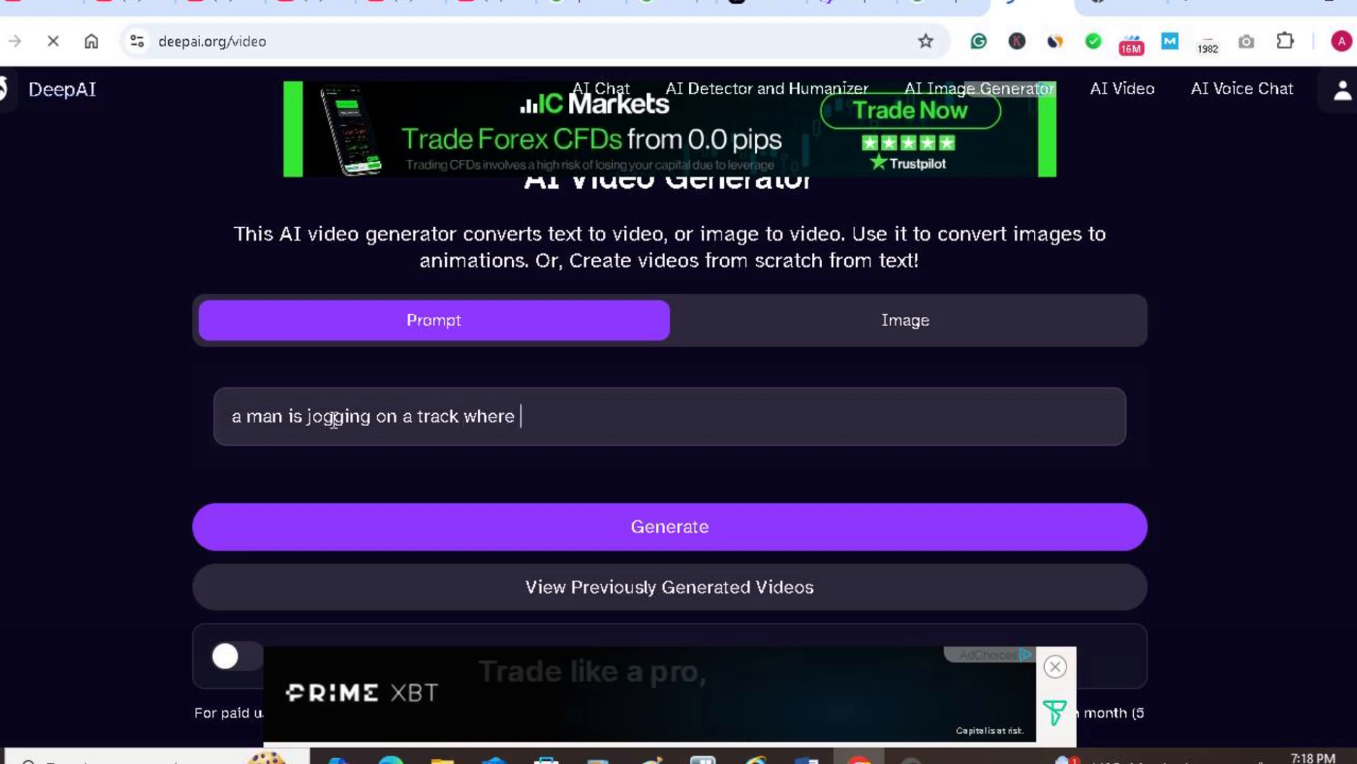
text(there a)
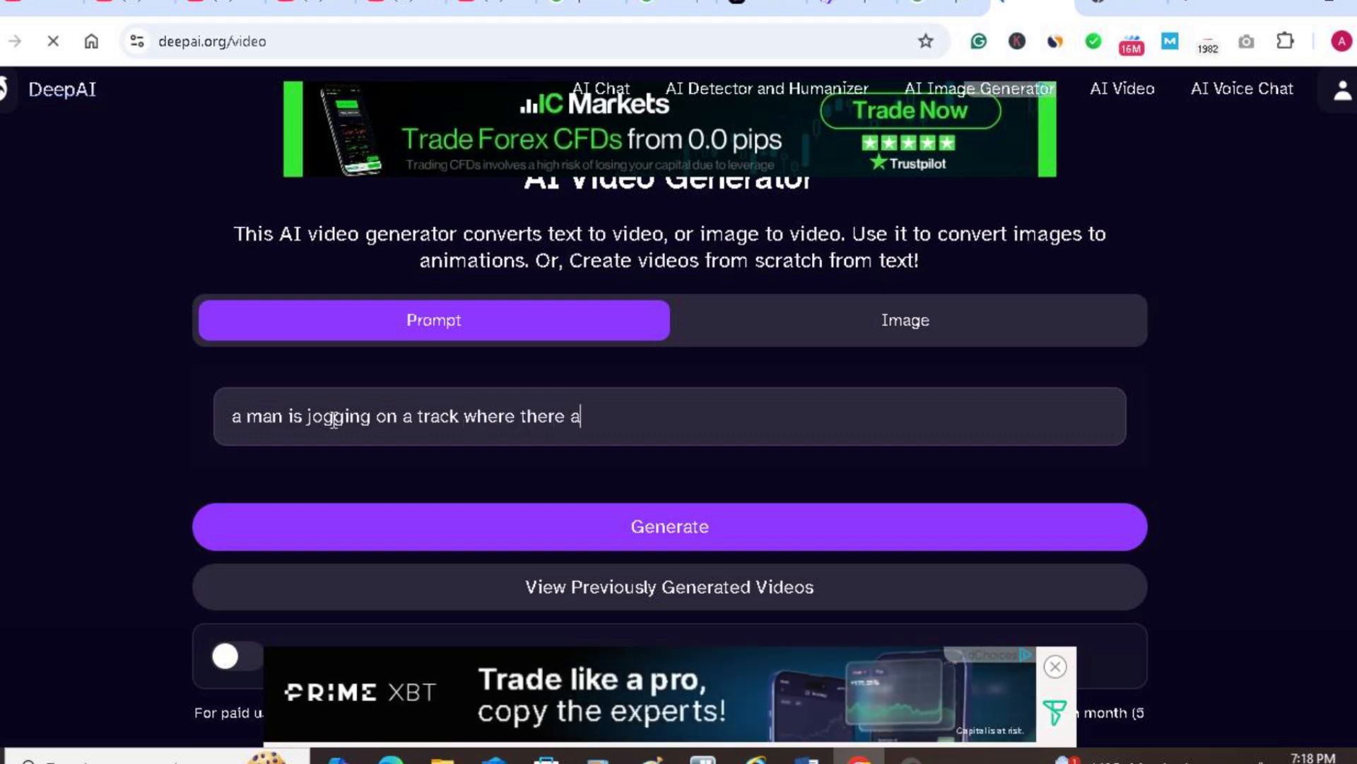
text(re lot o)
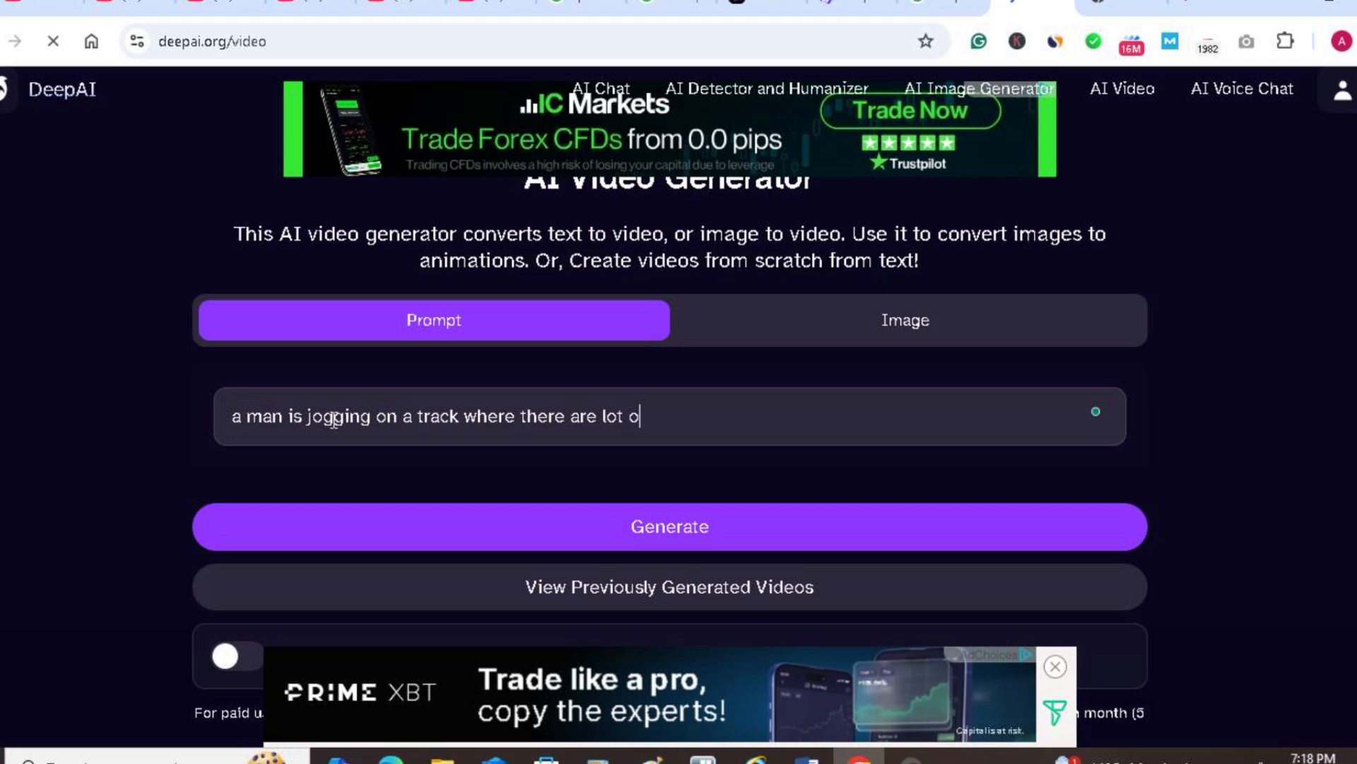
text(f flower)
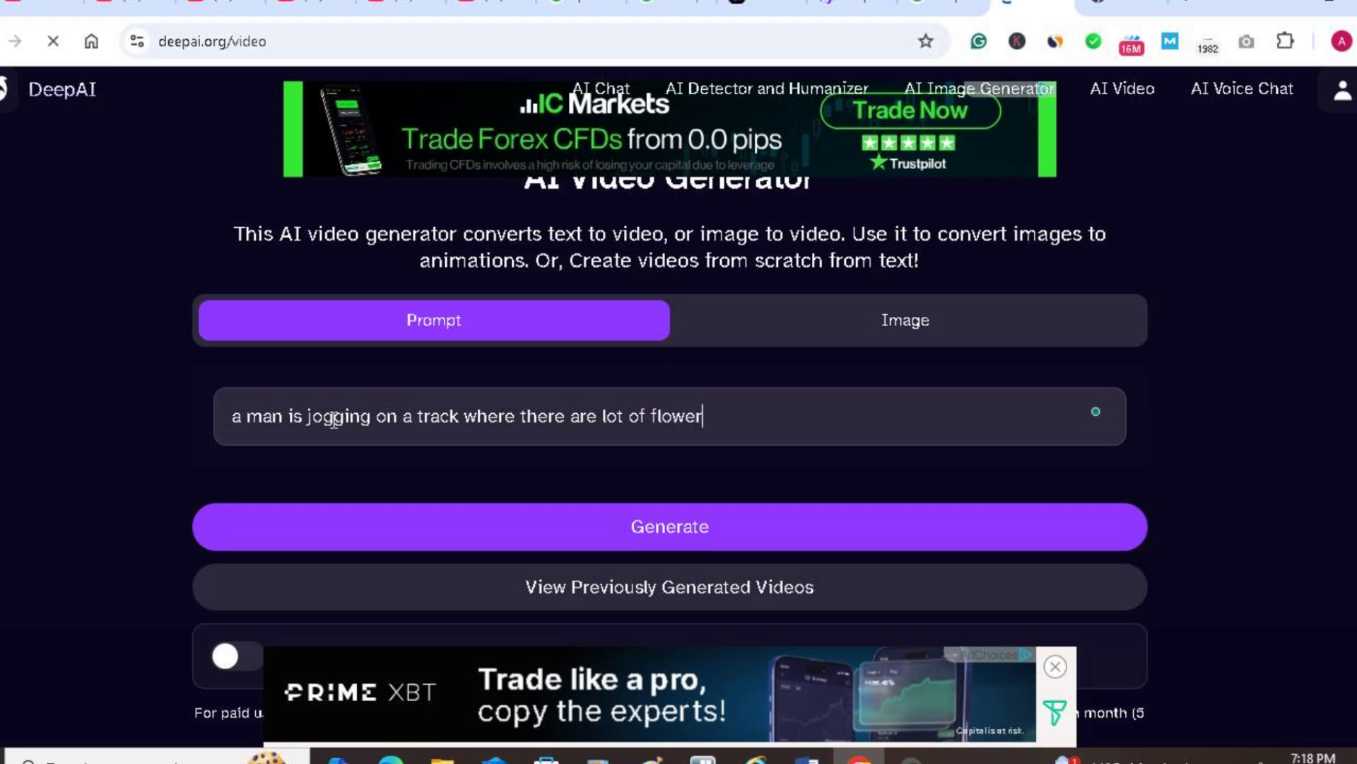
text(s on bot)
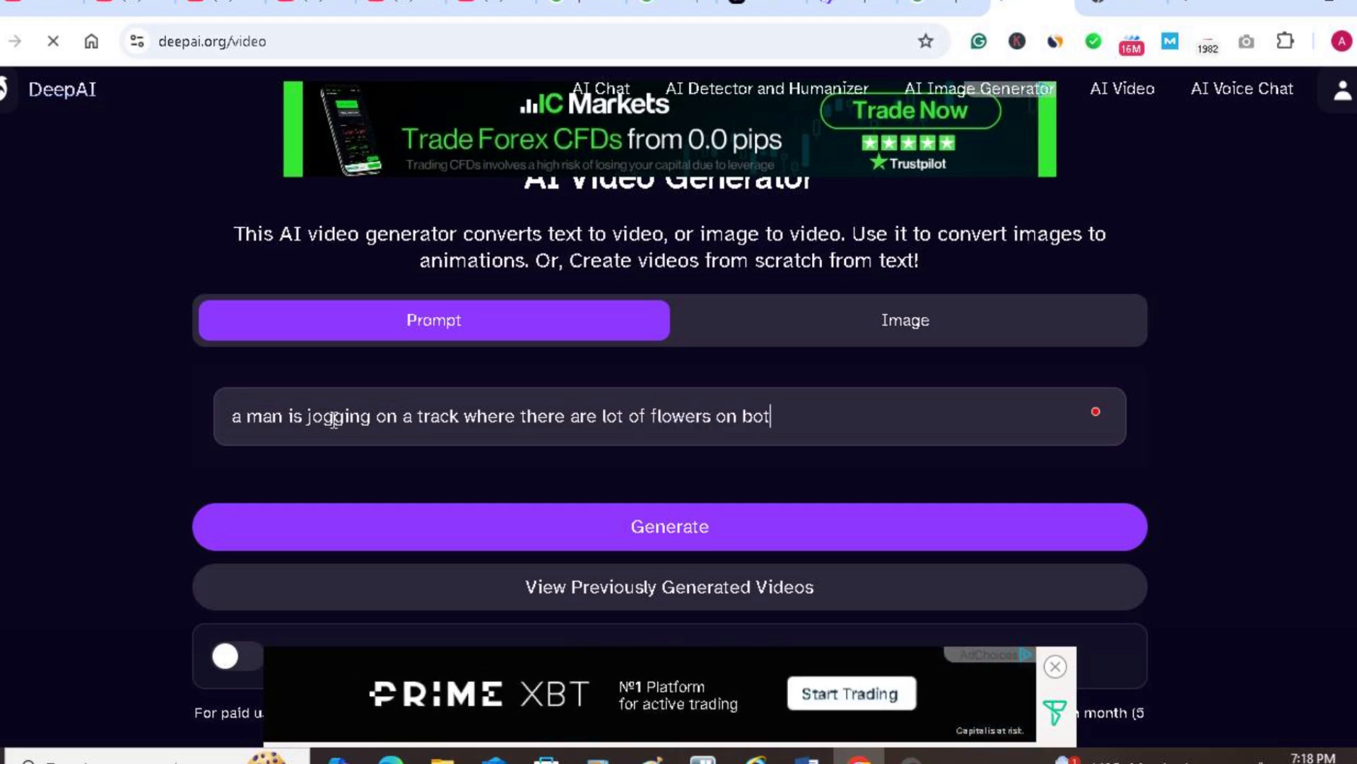
text(h side )
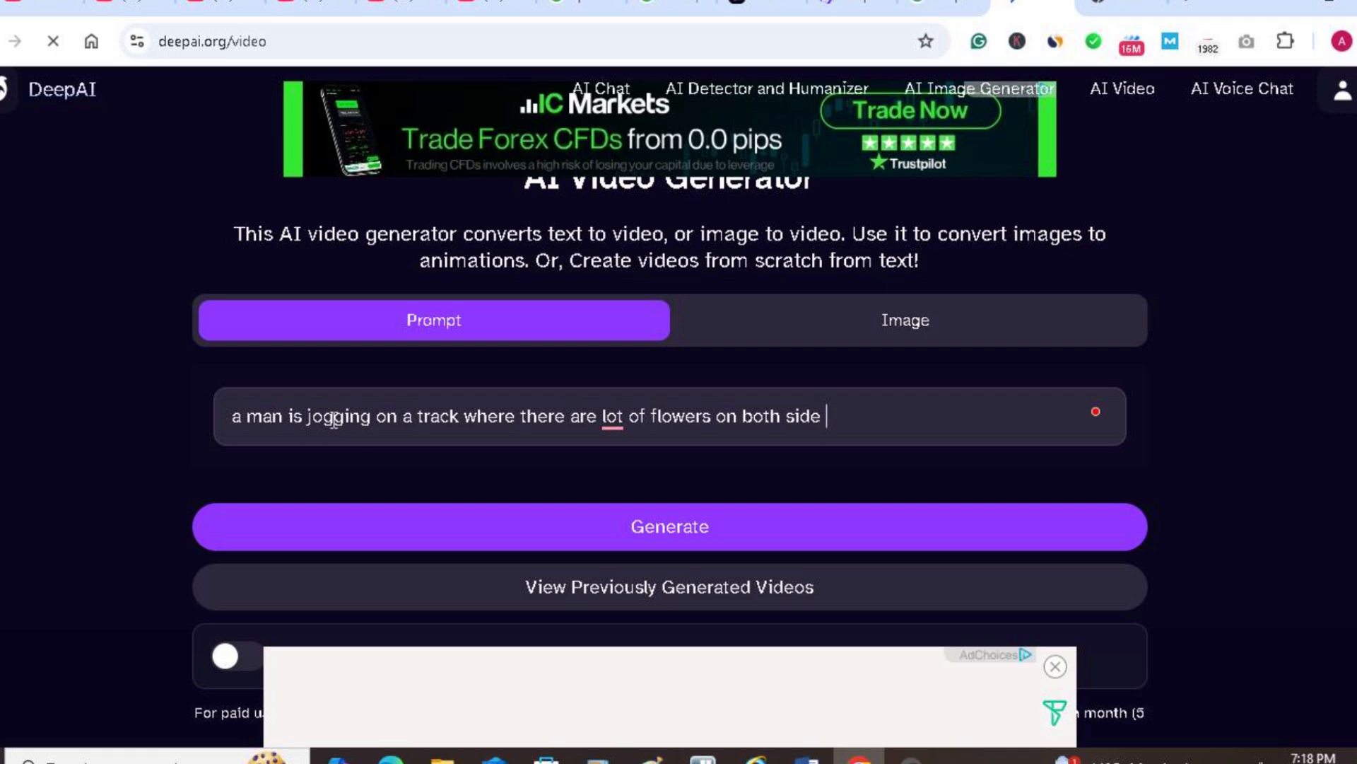
text(p)
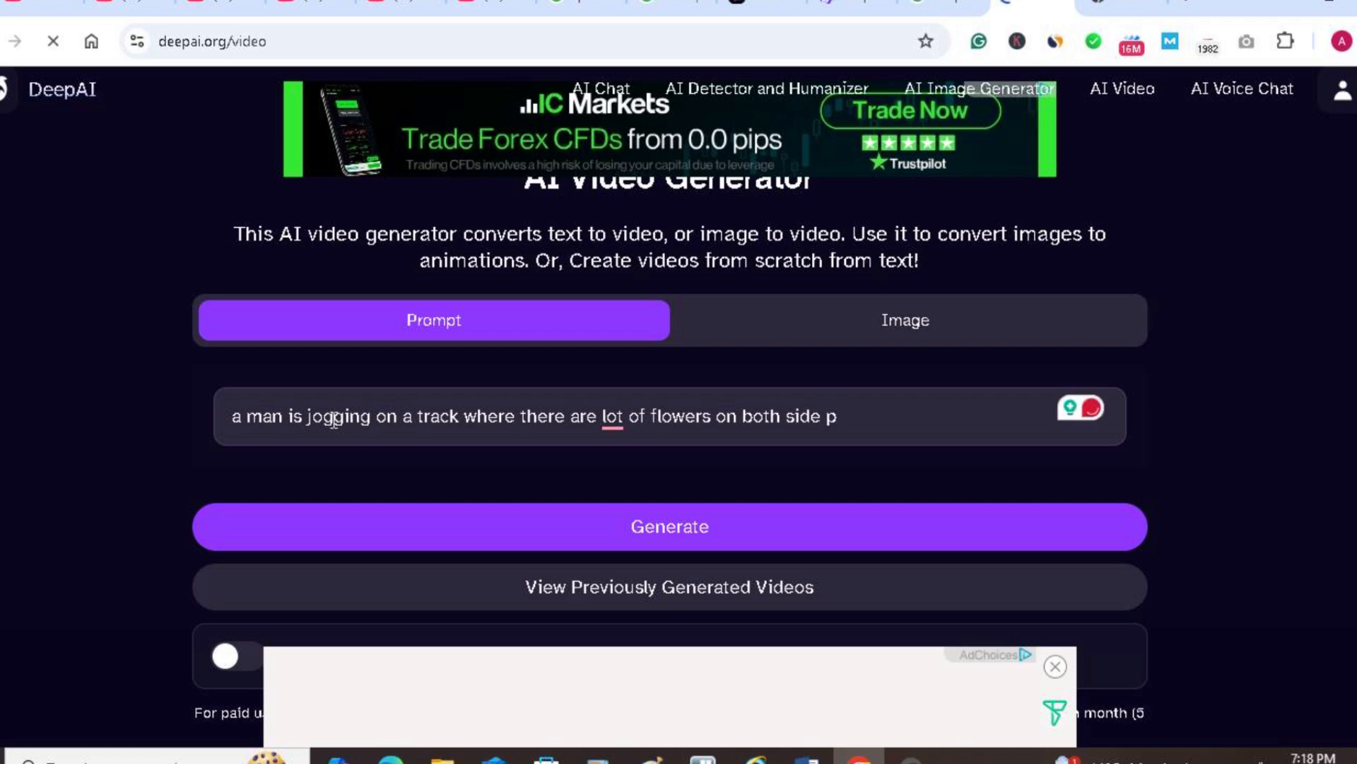
key(BackSpace)
text(of the)
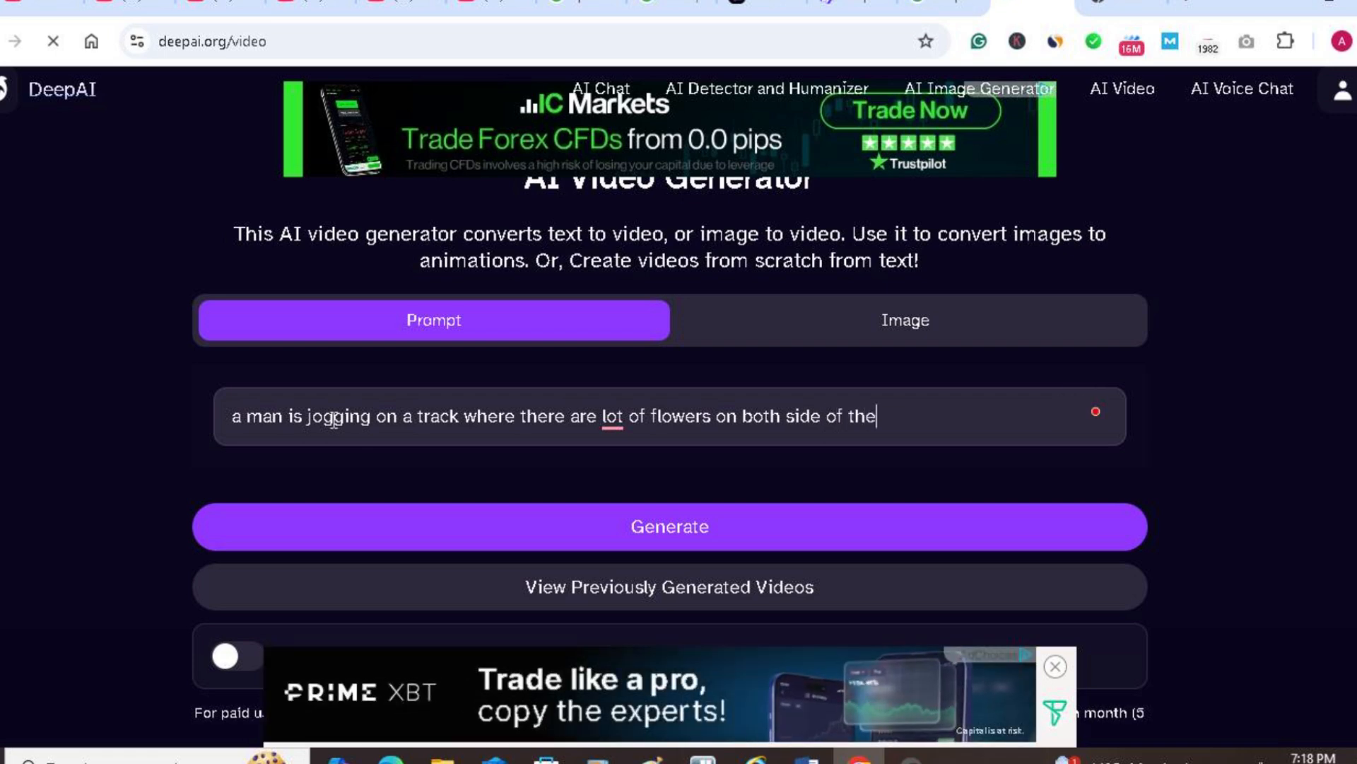
text( track)
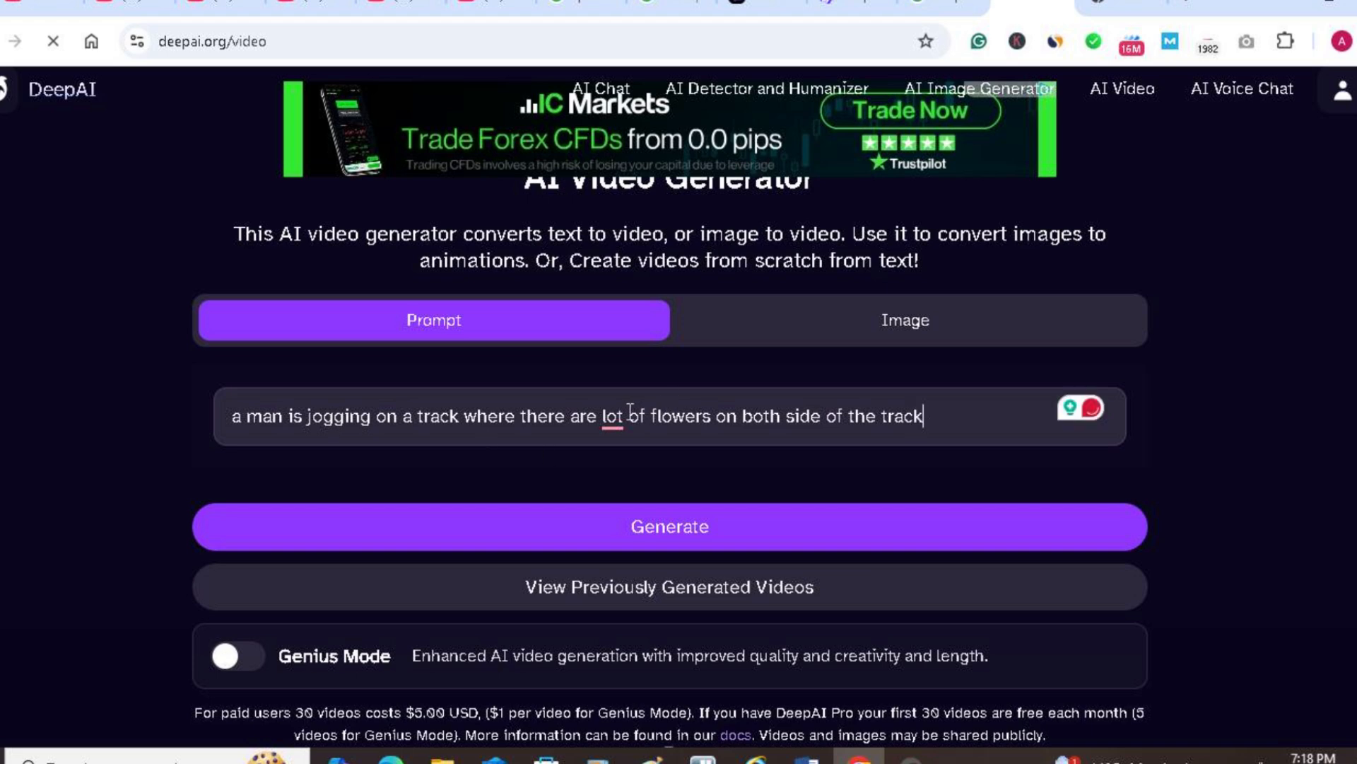
Step: Correct "lot" to "a lot" in the prompt using the grammar suggestion and generate the video
mouse_move(612, 416)
click(618, 477)
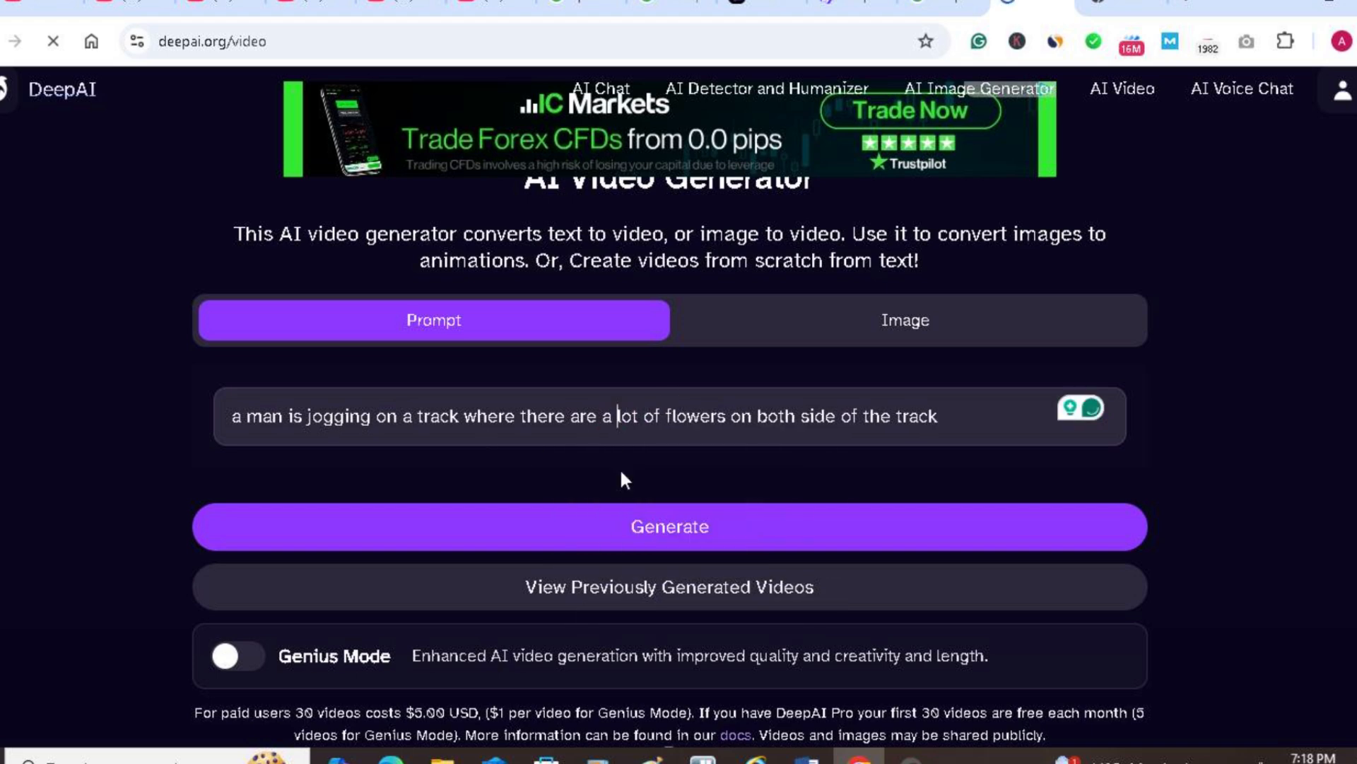
click(689, 531)
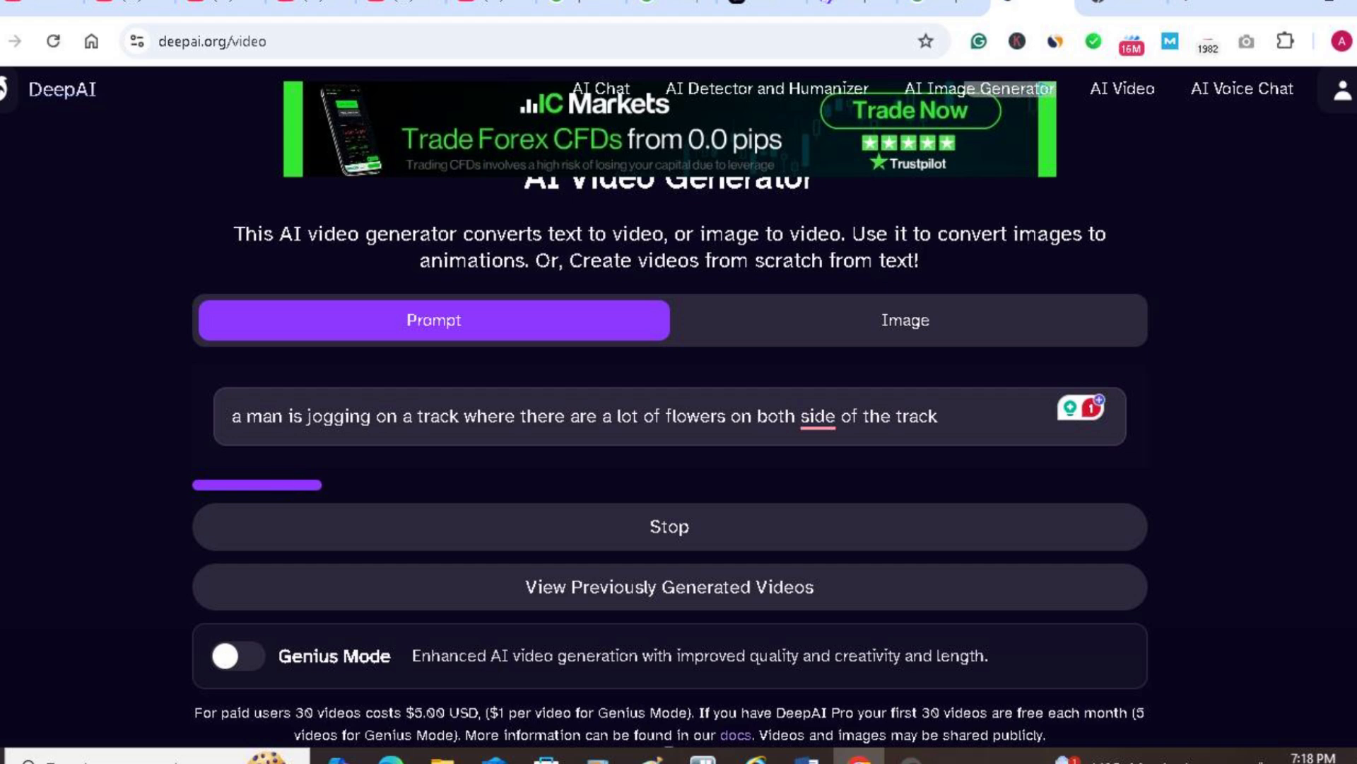
Step: Look over the generated jogging video and its download, share and regenerate options
scroll(679, 425, down, 2)
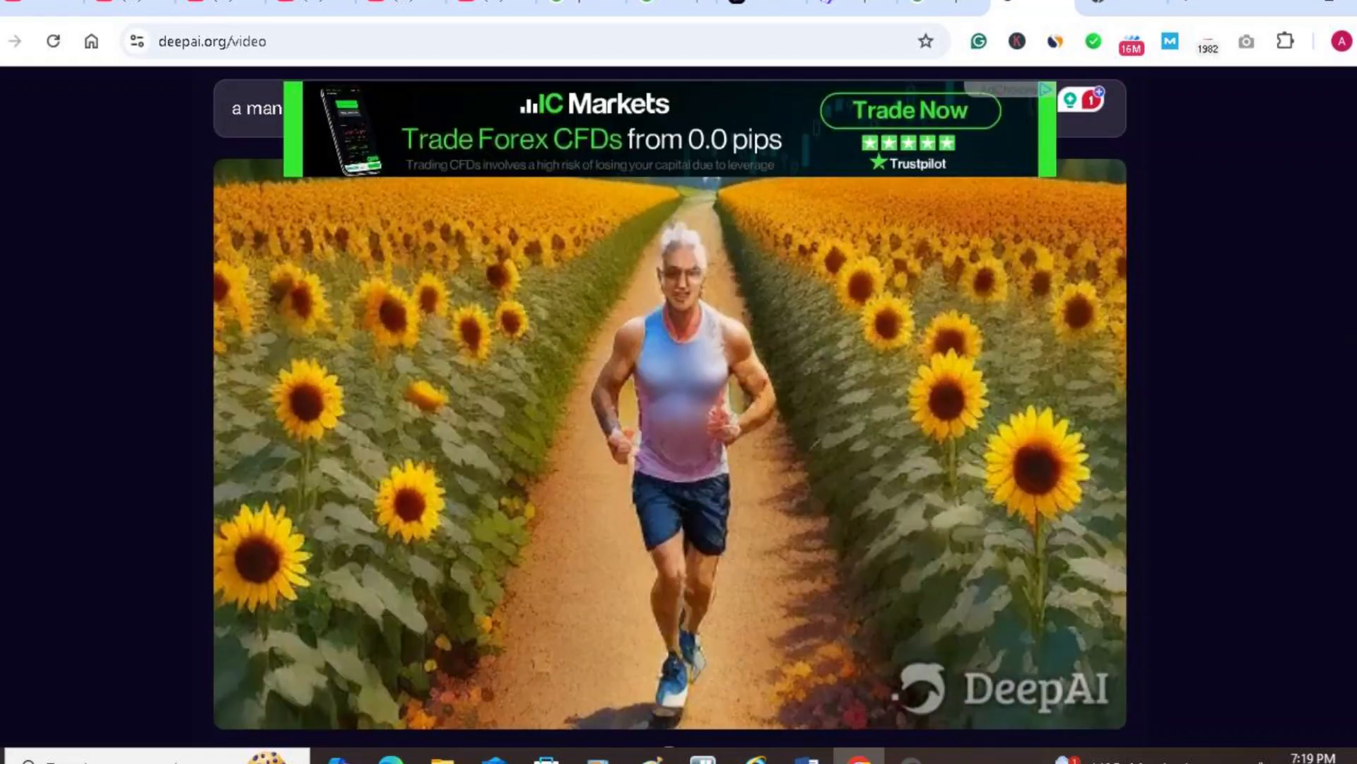
scroll(671, 416, down, 1)
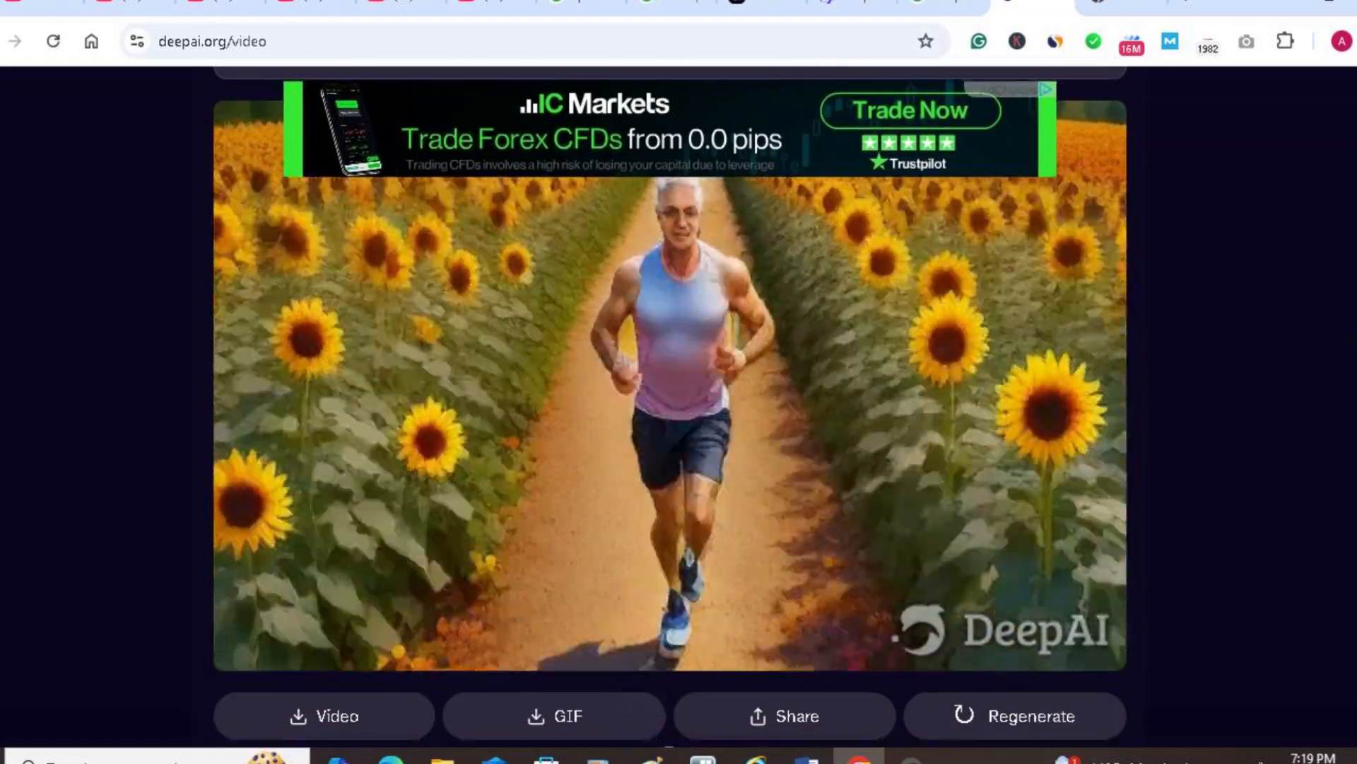
scroll(670, 416, down, 3)
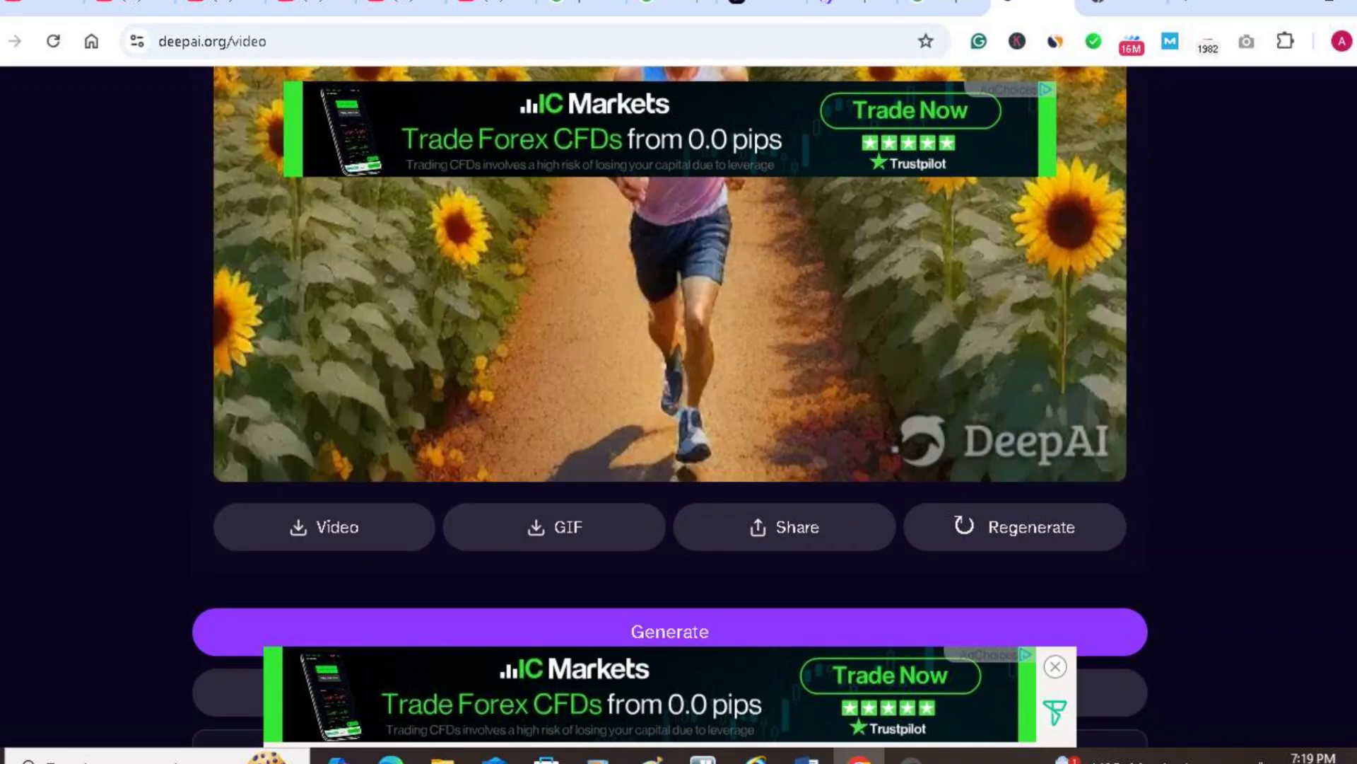
scroll(670, 417, up, 6)
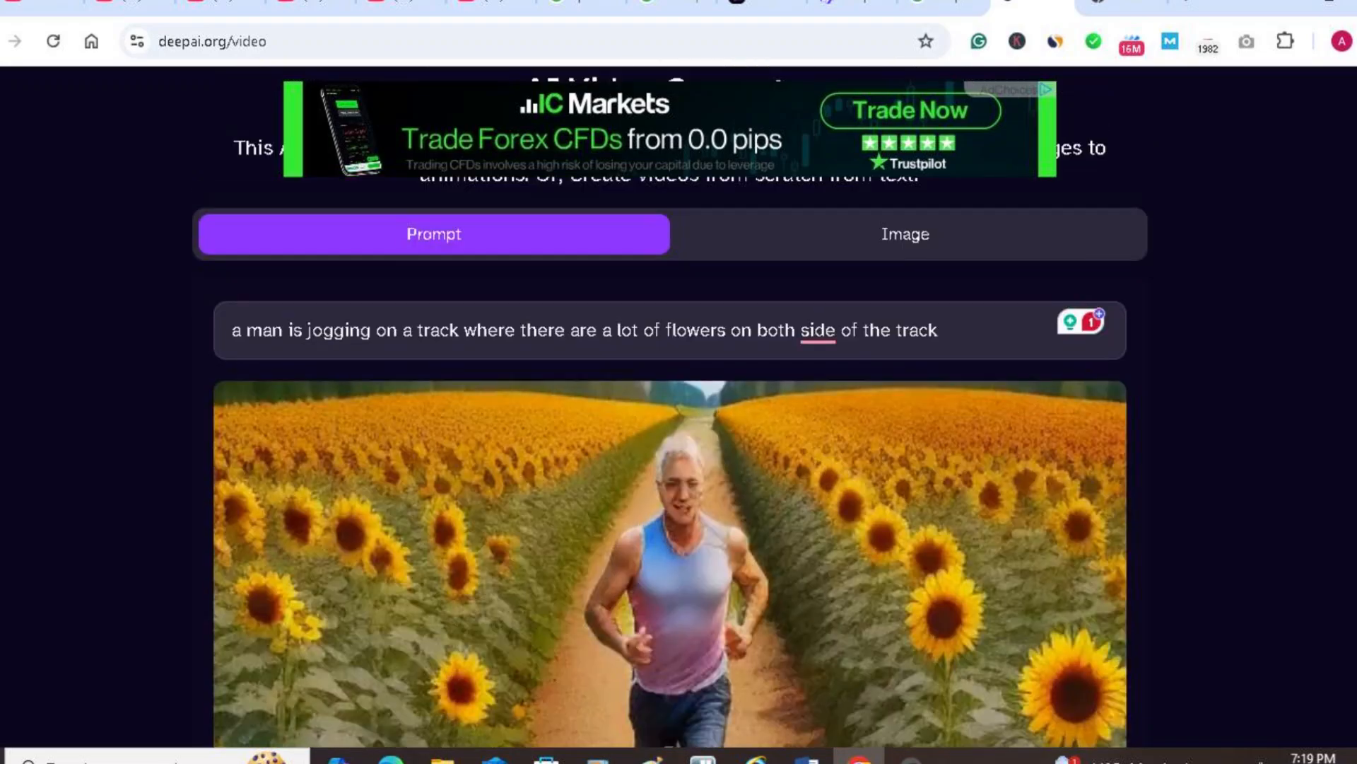
scroll(671, 417, down, 1)
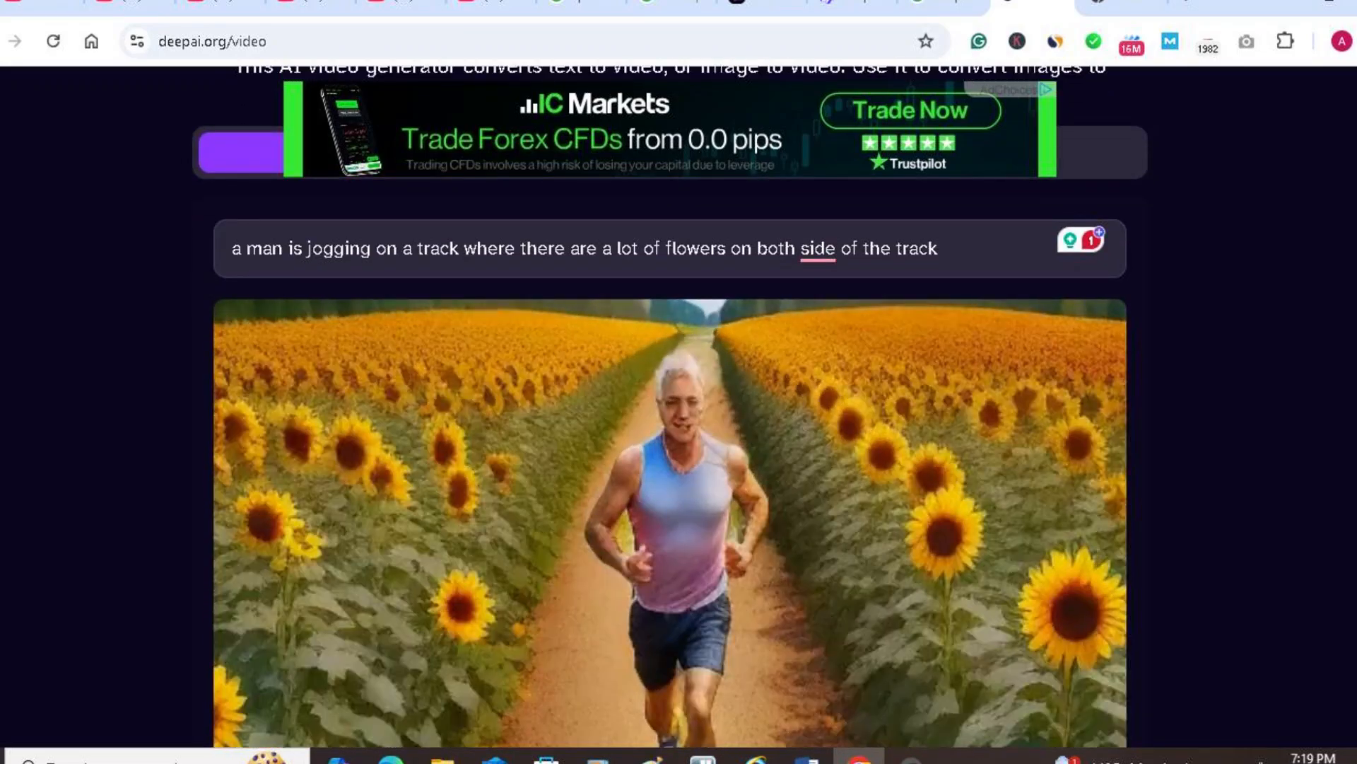